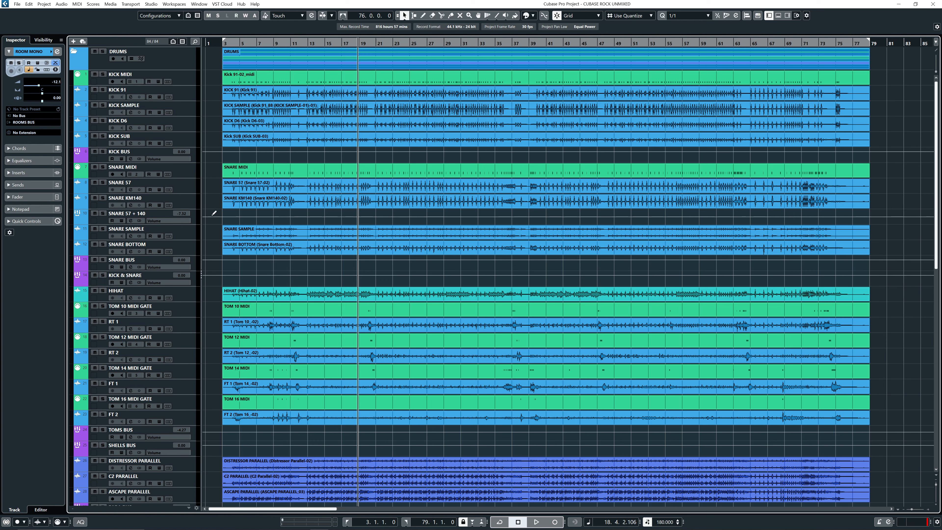
Inspect the MidiGate insert settings on the RT 1 tom track, then close the plug-in and return to the track's basic settings.
click(185, 328)
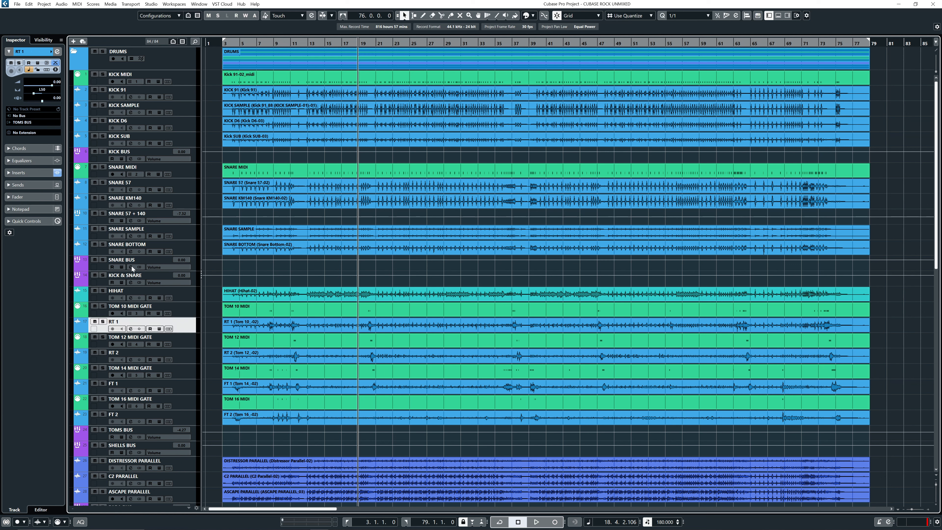
click(21, 172)
click(17, 101)
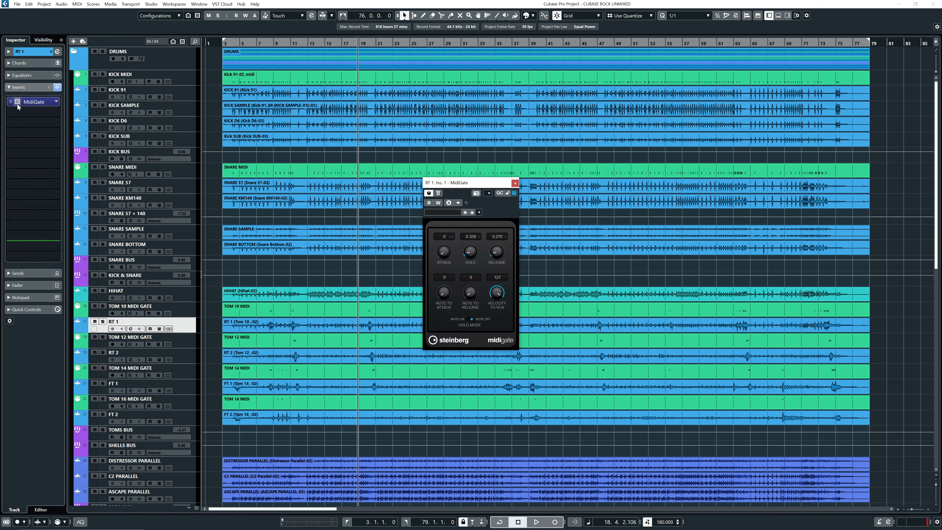
click(515, 183)
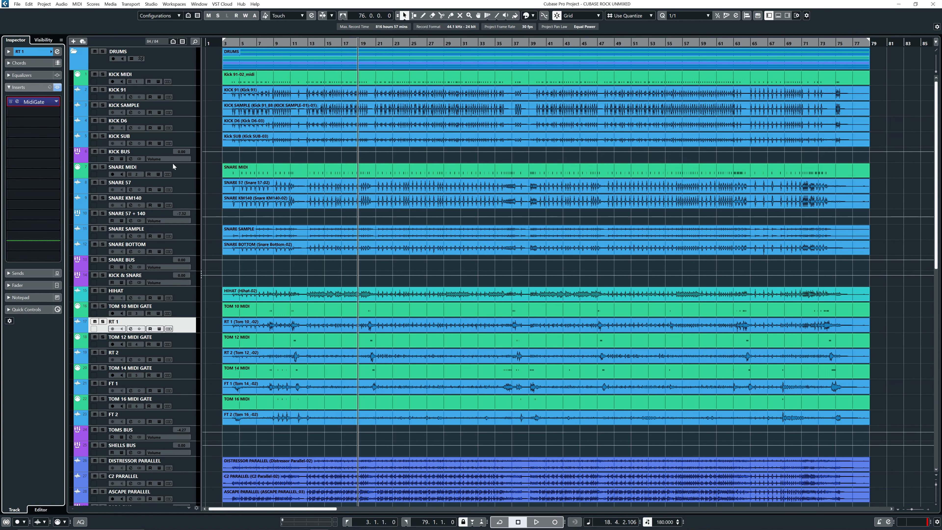
click(50, 52)
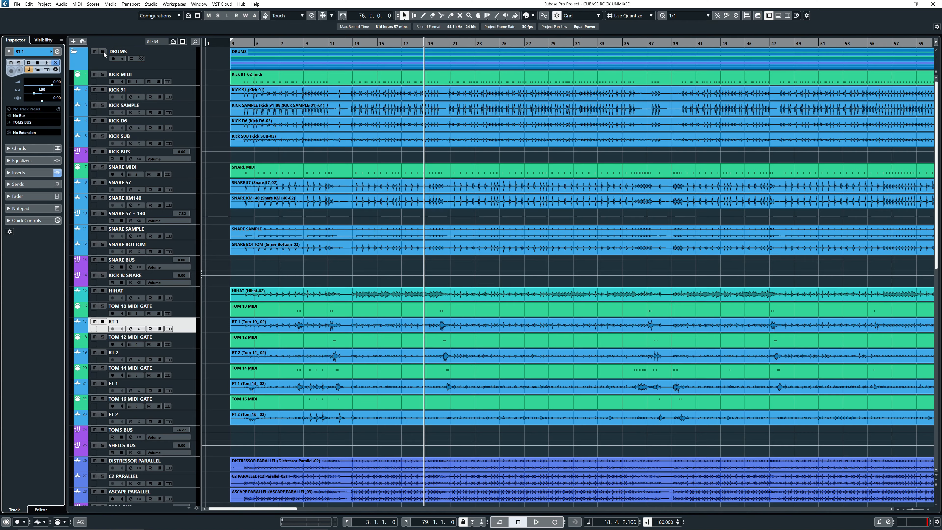
Solo the DRUMS folder and play it back from about bar 13.
click(103, 51)
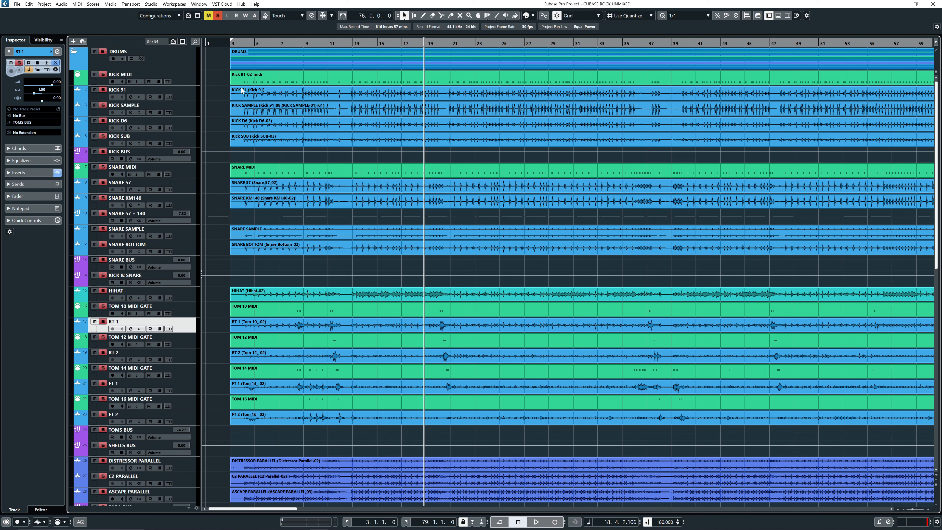
drag(352, 44, 353, 49)
key(space)
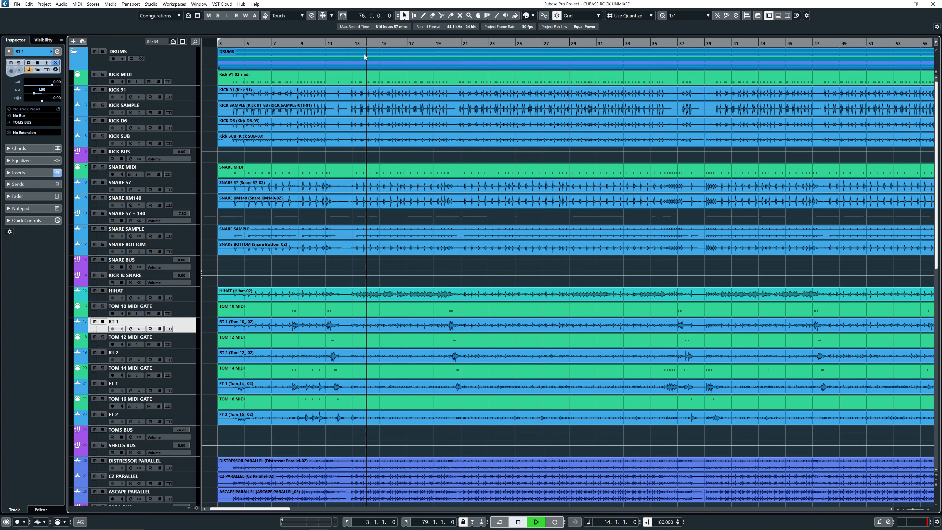
Add the ROOMS BUS and its room tracks to the soloed drums while listening.
key(space)
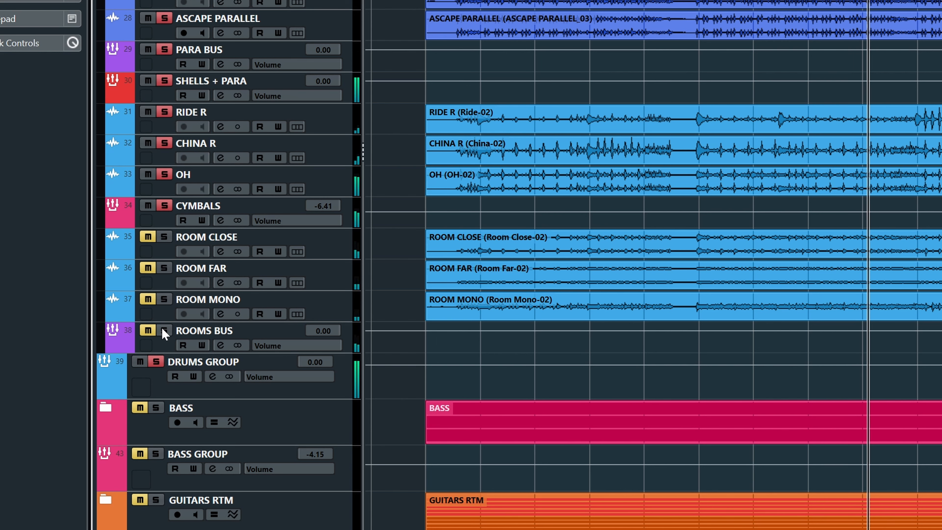
click(164, 330)
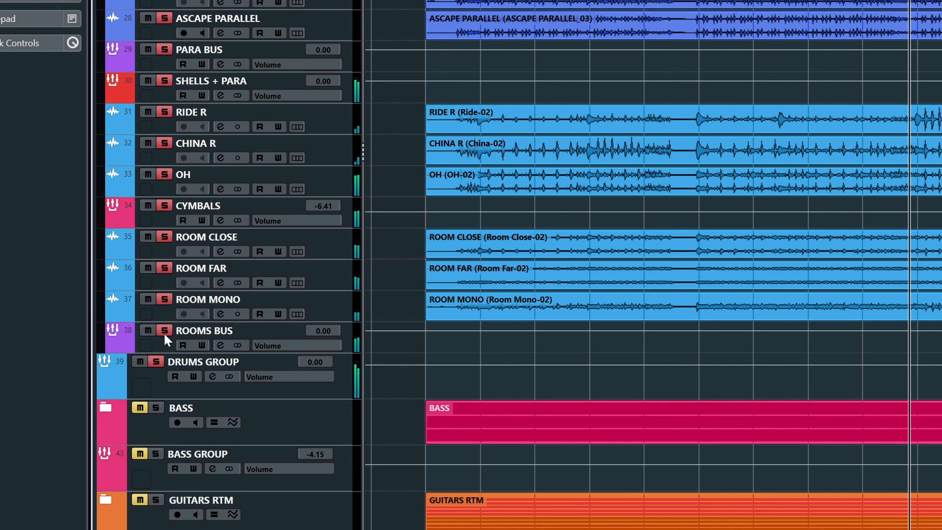
scroll(244, 323, up, 3)
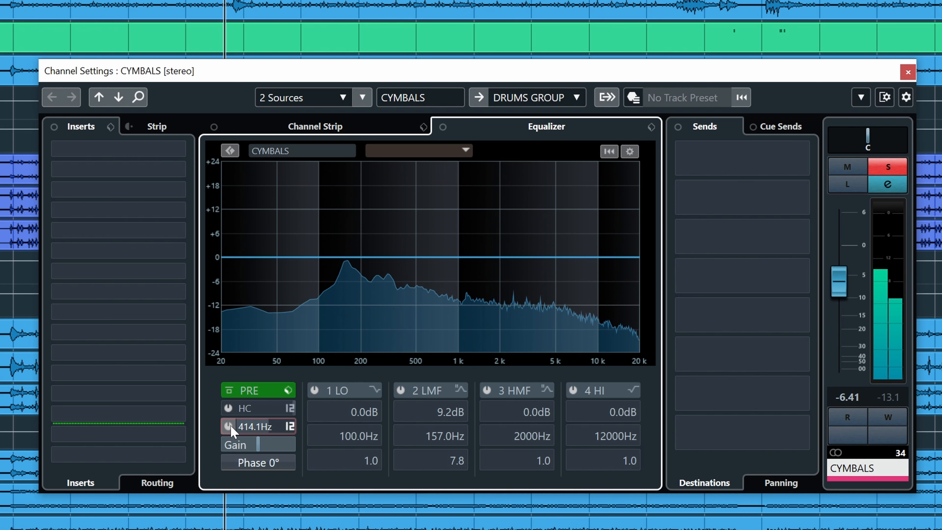
Add a band 3 HMF cut of about 1.6 dB at 4062 Hz to the CYMBALS group's equalizer.
drag(225, 421, 239, 416)
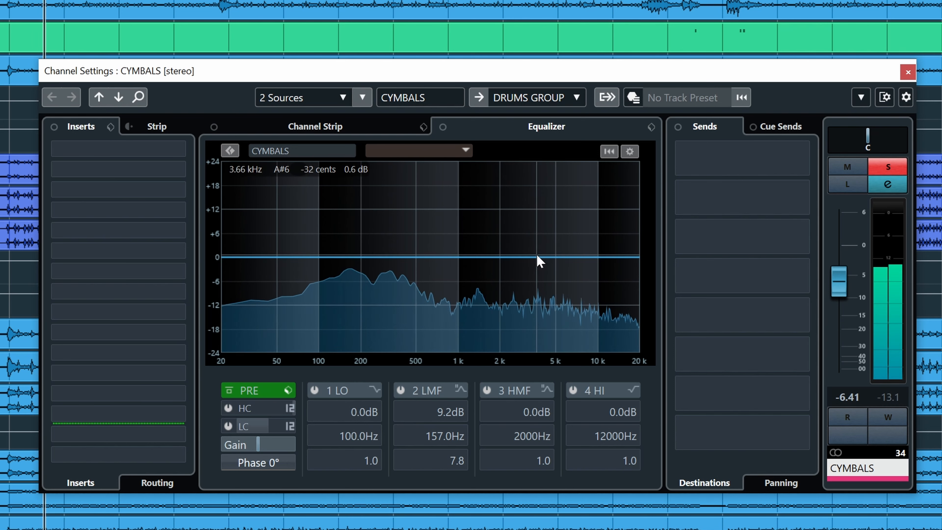
click(537, 246)
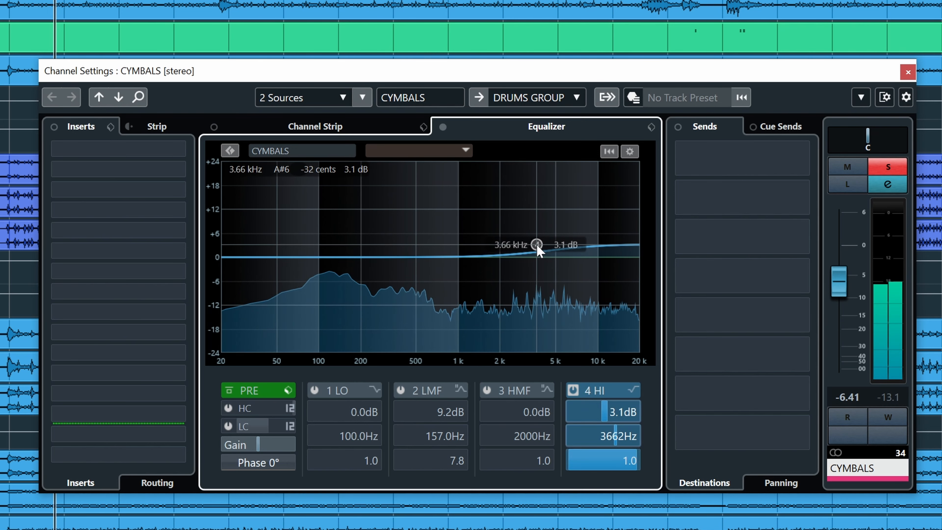
mouse_move(538, 251)
mouse_down()
mouse_move(568, 224)
mouse_move(541, 229)
mouse_move(543, 264)
mouse_up()
click(573, 390)
click(487, 389)
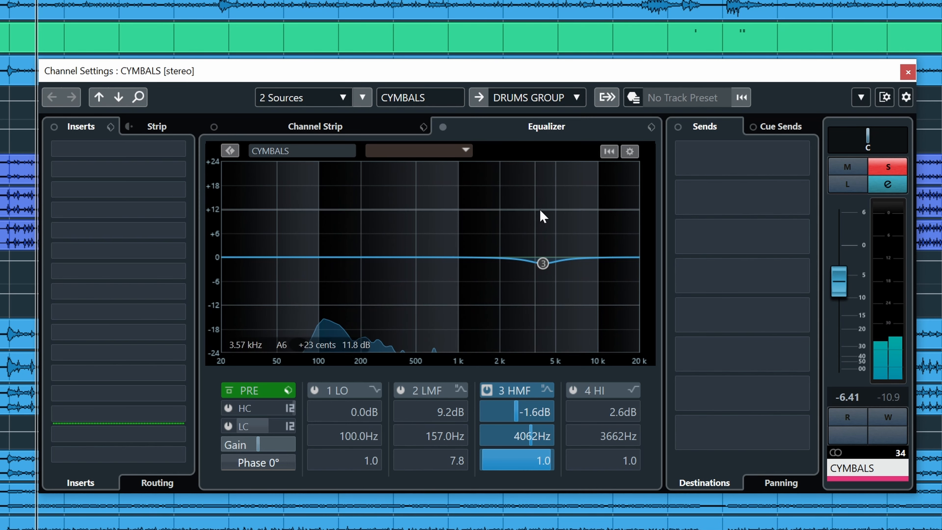
Add a band 4 HI boost of about 3.3 dB at 7866 Hz and adjust band 3 to about -3.3 dB at 3710 Hz.
drag(603, 257, 582, 241)
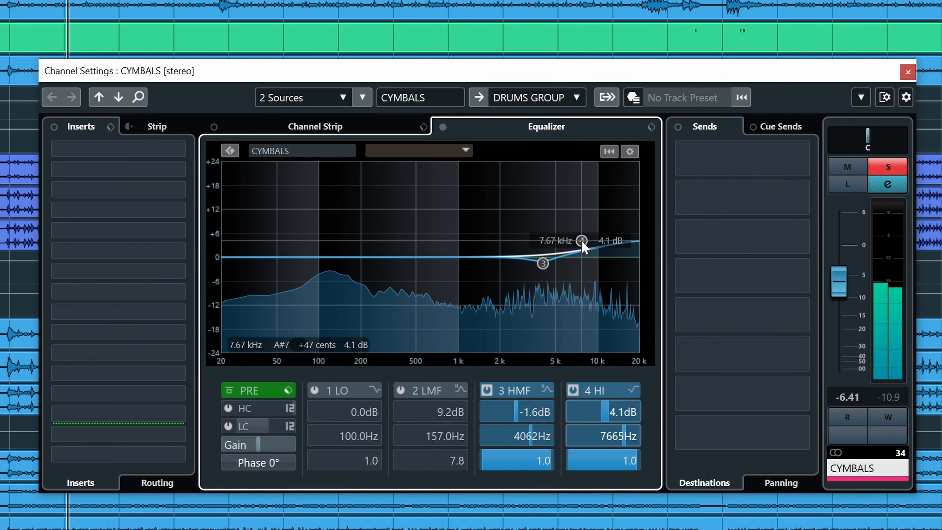
drag(543, 267, 540, 268)
drag(584, 242, 586, 248)
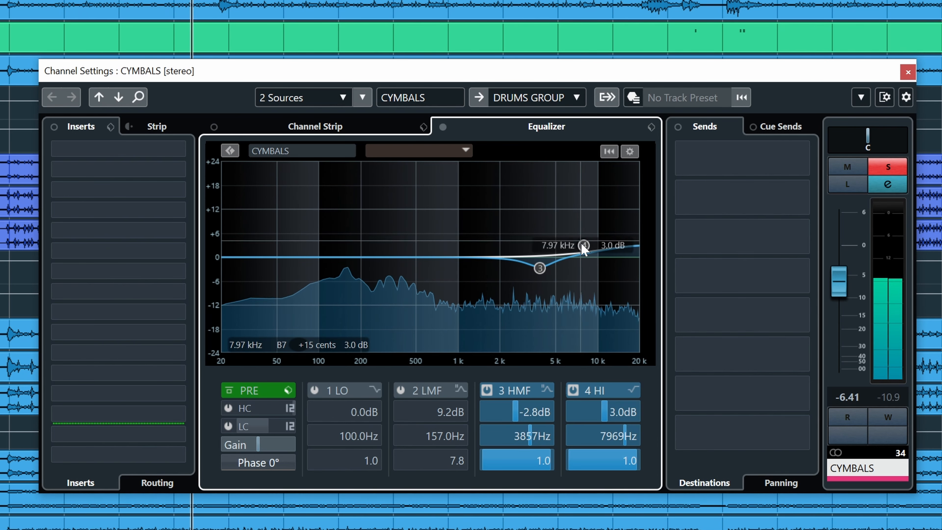
drag(585, 248, 585, 246)
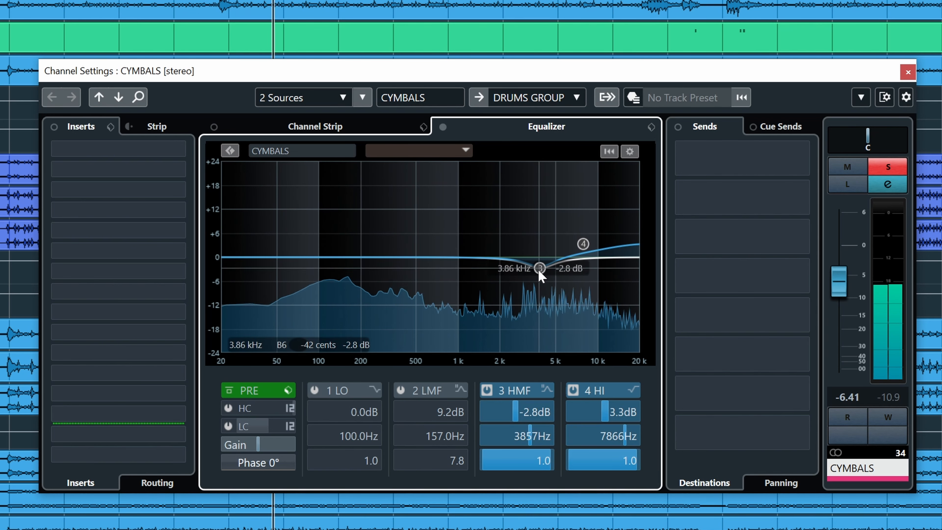
drag(541, 272, 538, 274)
Bypass and re-enable the CYMBALS equalizer twice during playback to compare the sound.
click(443, 127)
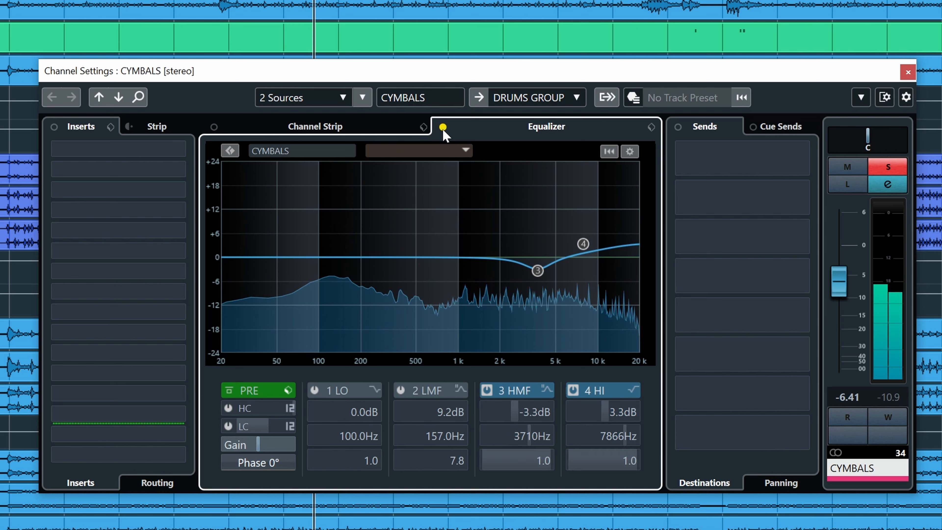
click(442, 127)
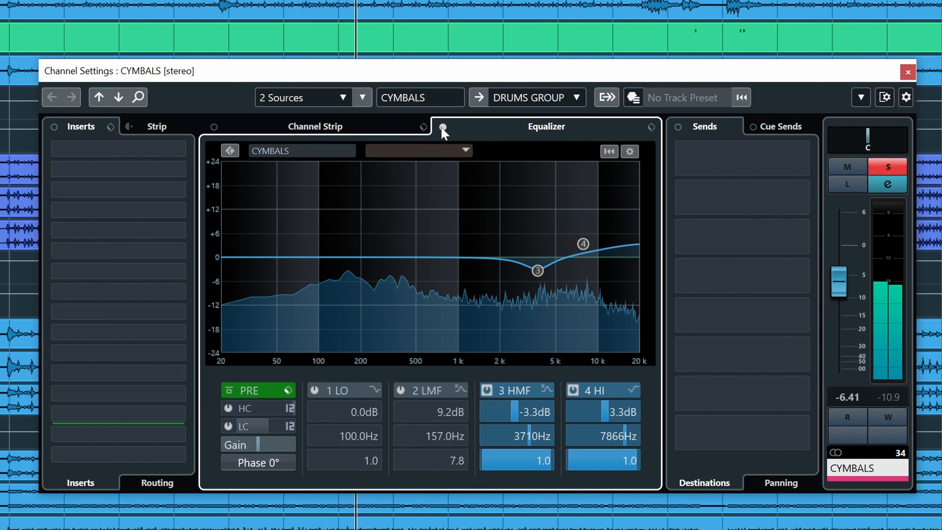
click(443, 128)
click(443, 127)
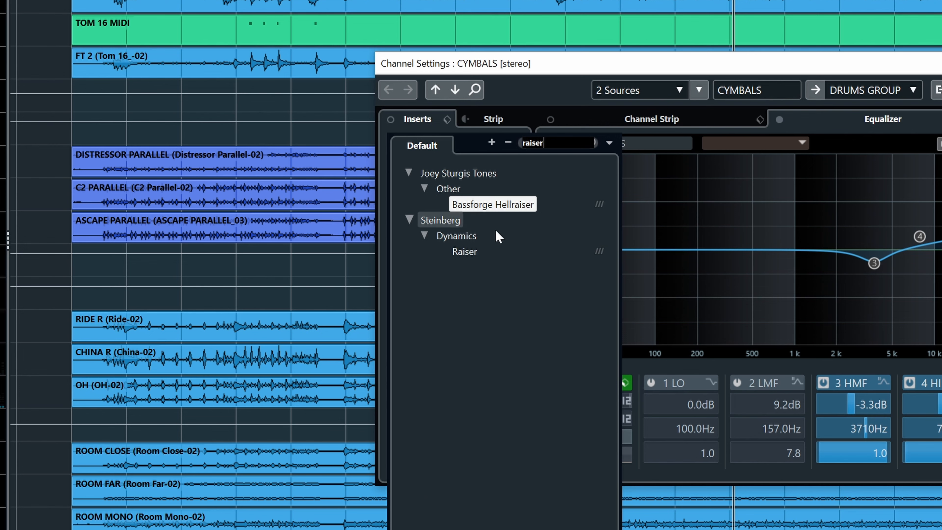
Insert the Steinberg Raiser dynamics plug-in in the first insert slot of the CYMBALS group and start playback.
click(465, 251)
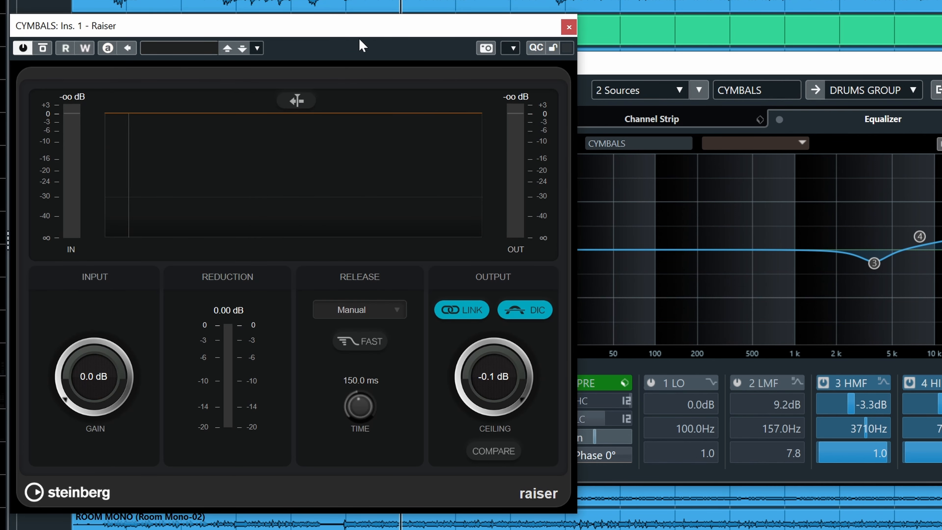
drag(359, 35, 557, 37)
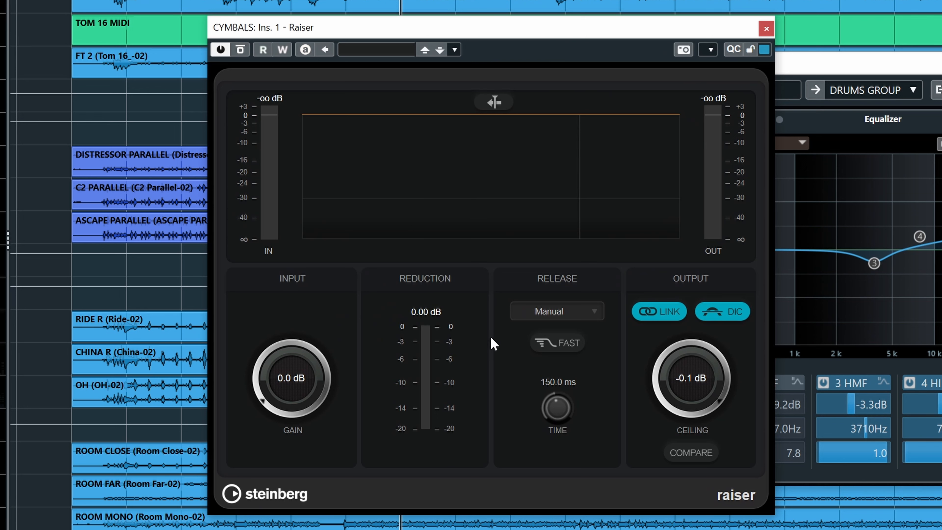
key(space)
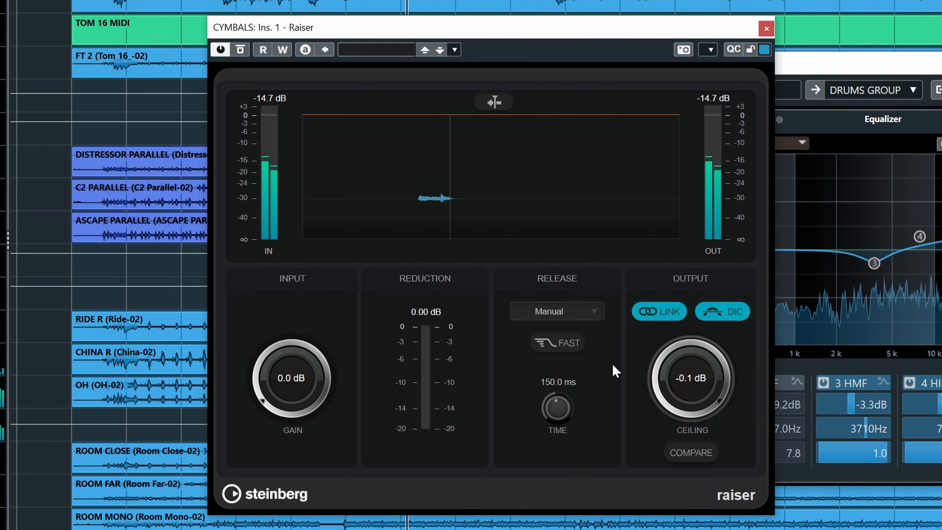
Set Raiser's input gain to 3.9 dB and output ceiling to -8.2 dB, with Compare enabled.
drag(276, 381, 261, 384)
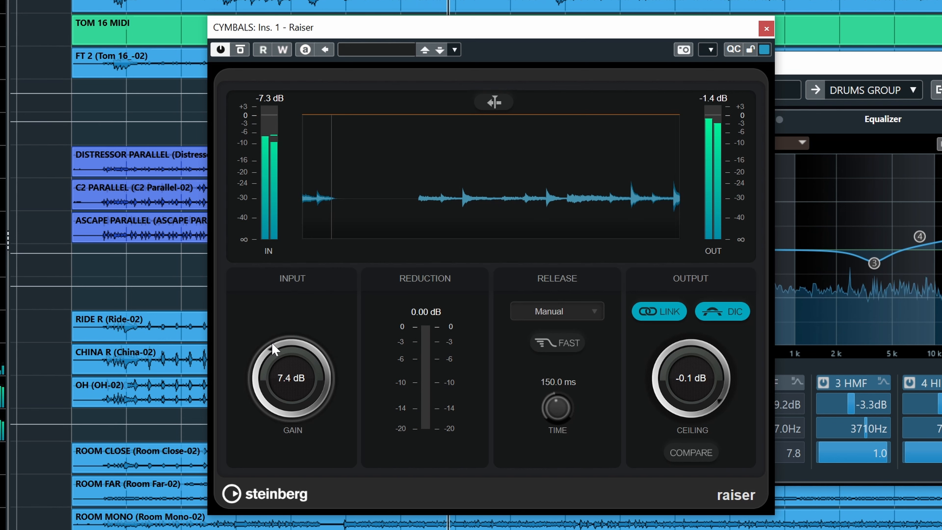
drag(659, 367, 652, 416)
click(682, 452)
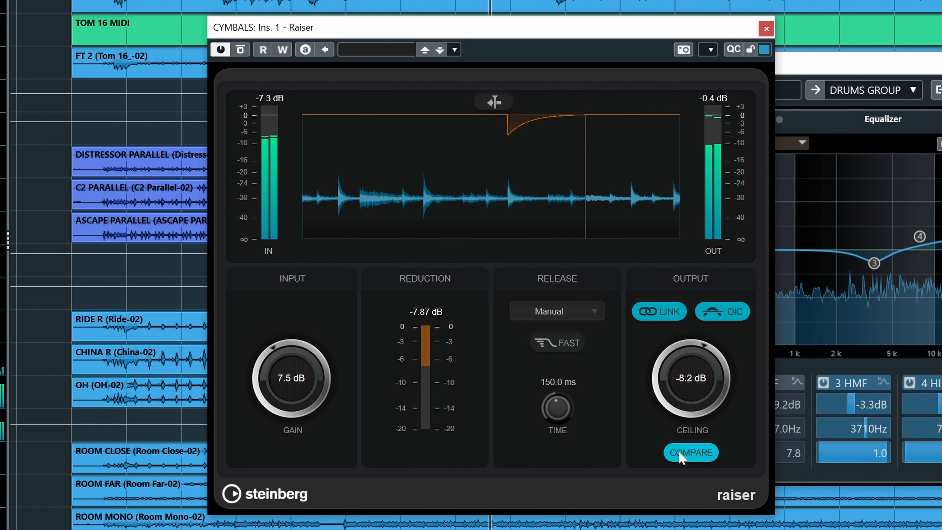
drag(267, 356, 272, 393)
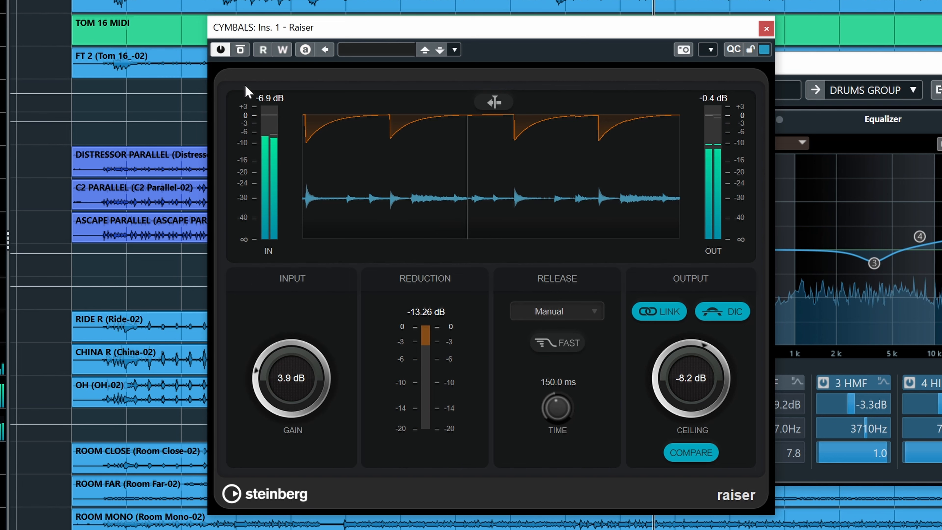
Toggle the Raiser bypass on the CYMBALS group during playback to compare the limited and unprocessed sound.
click(241, 50)
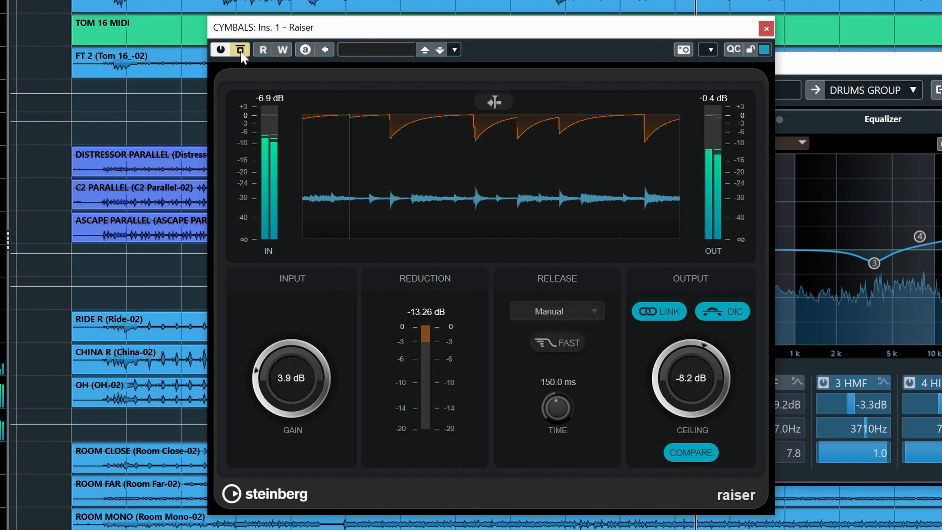
click(241, 51)
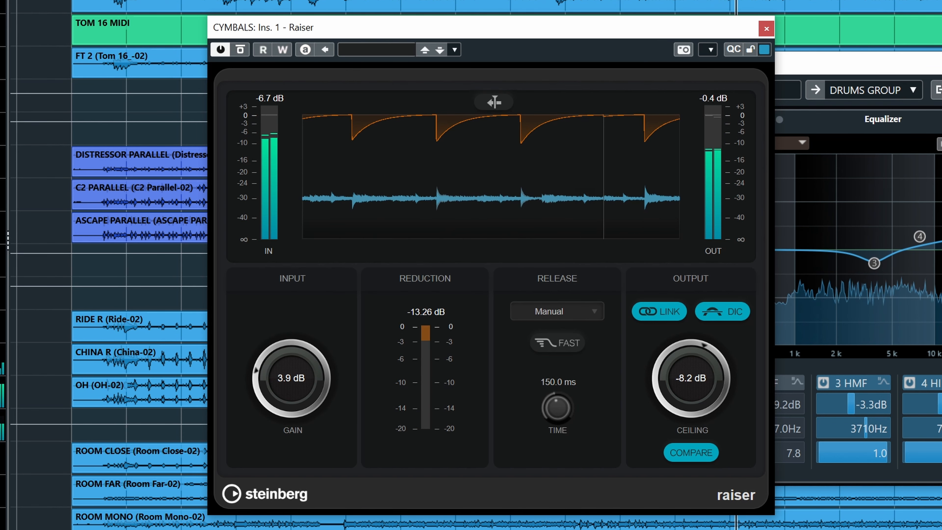
click(865, 63)
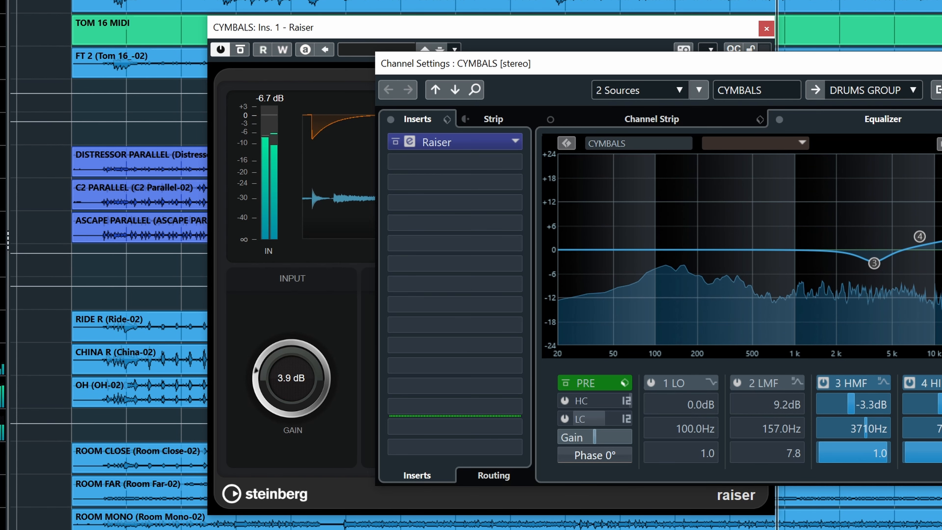
click(240, 49)
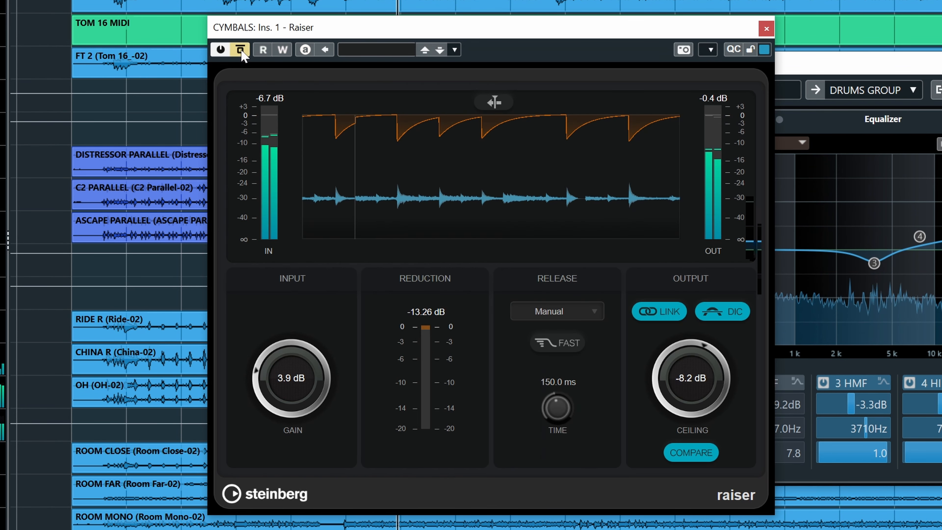
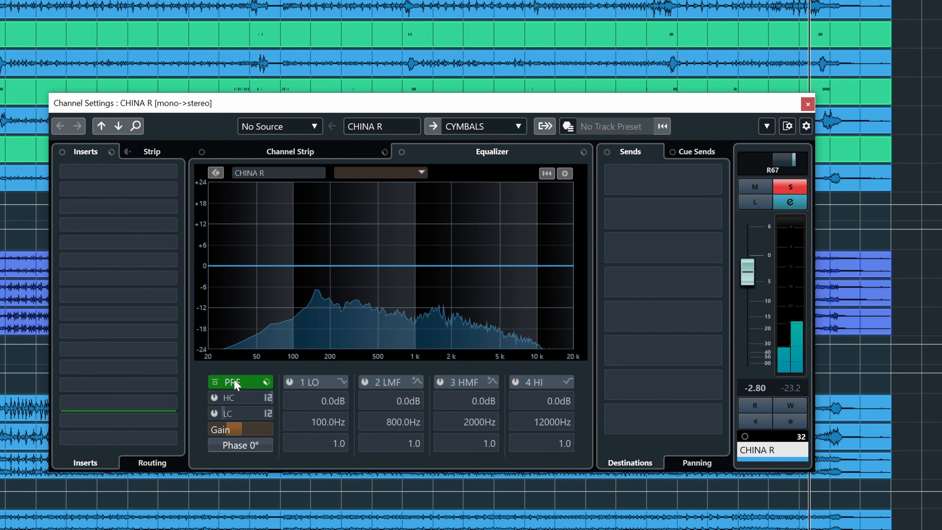
Shape the CHINA R equalizer with a raised low cut, a band 3 cut of about 2.6 dB and a band 4 boost of about 4.9 dB.
click(214, 413)
drag(240, 414, 296, 409)
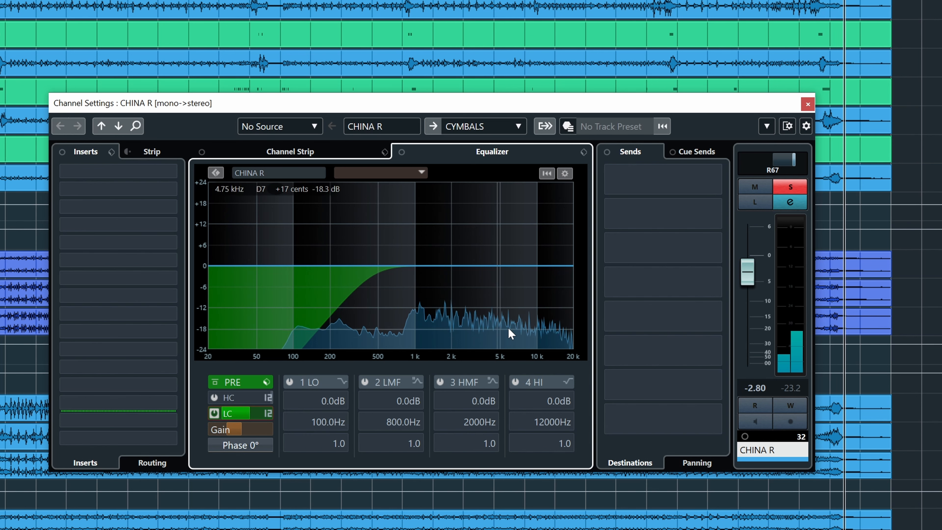
drag(451, 266, 522, 249)
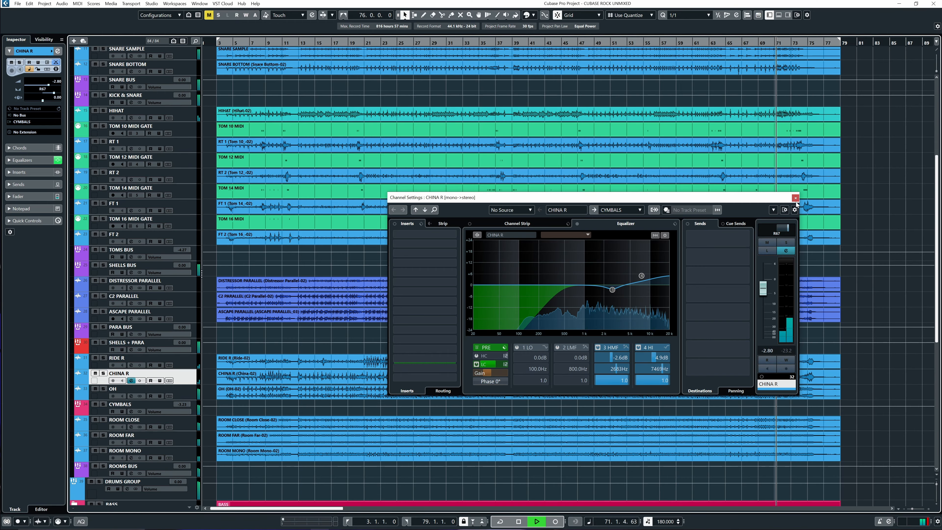
click(797, 196)
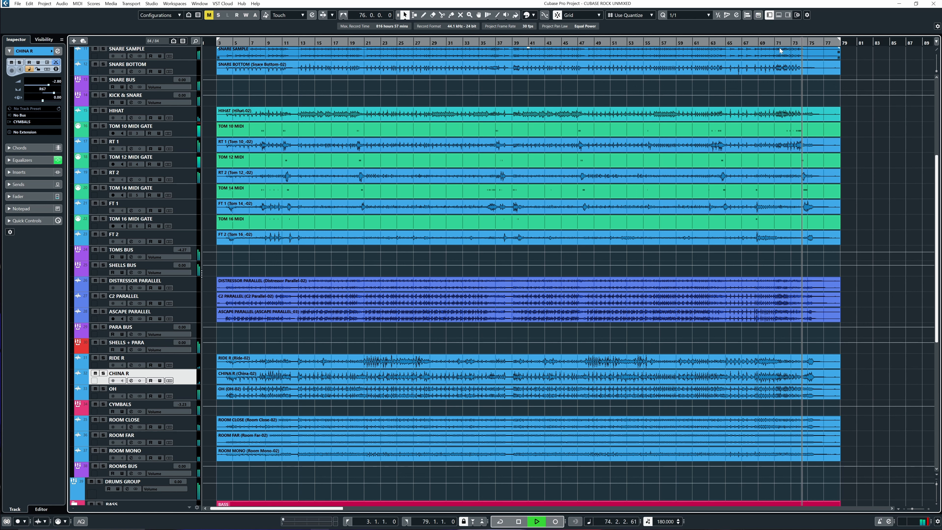
Set the SNARE 57 + 140 group's volume to -5.31 and solo the tracks from SNARE MIDI through SNARE SAMPLE.
scroll(378, 276, up, 5)
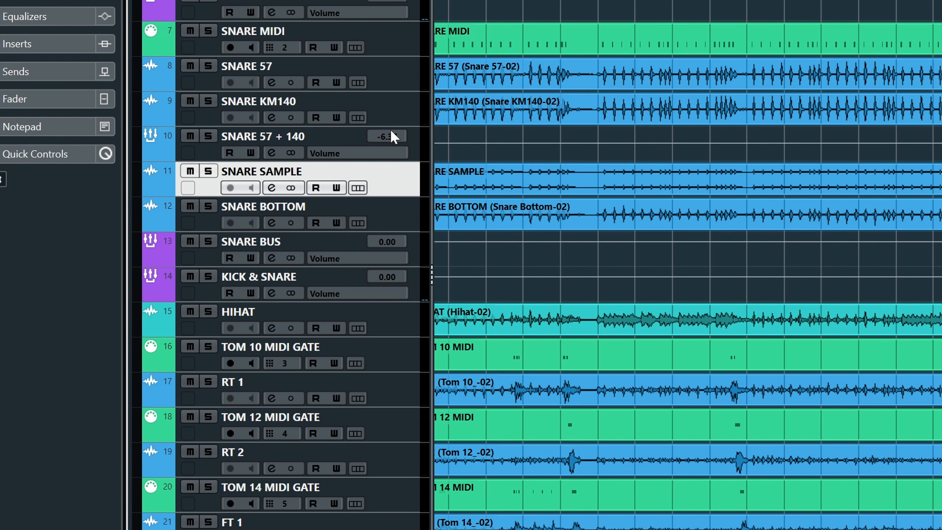
scroll(688, 265, up, 1)
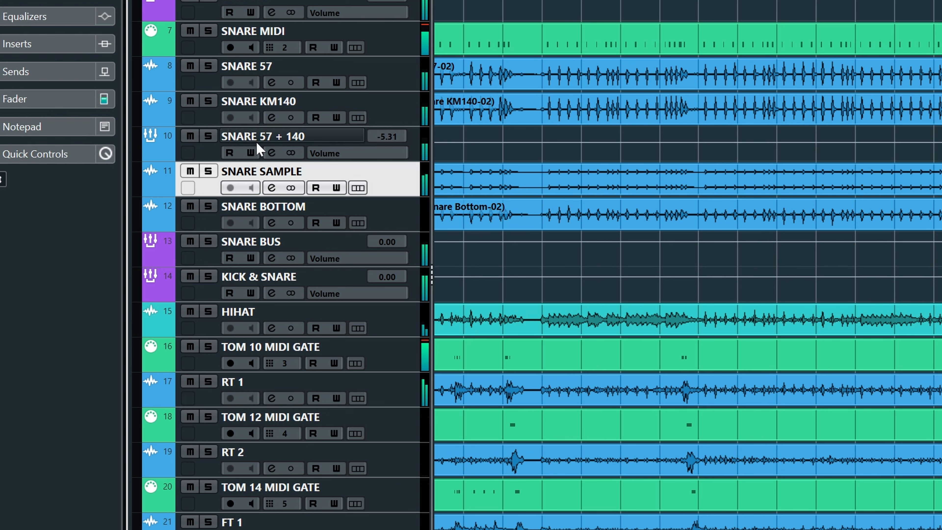
click(208, 31)
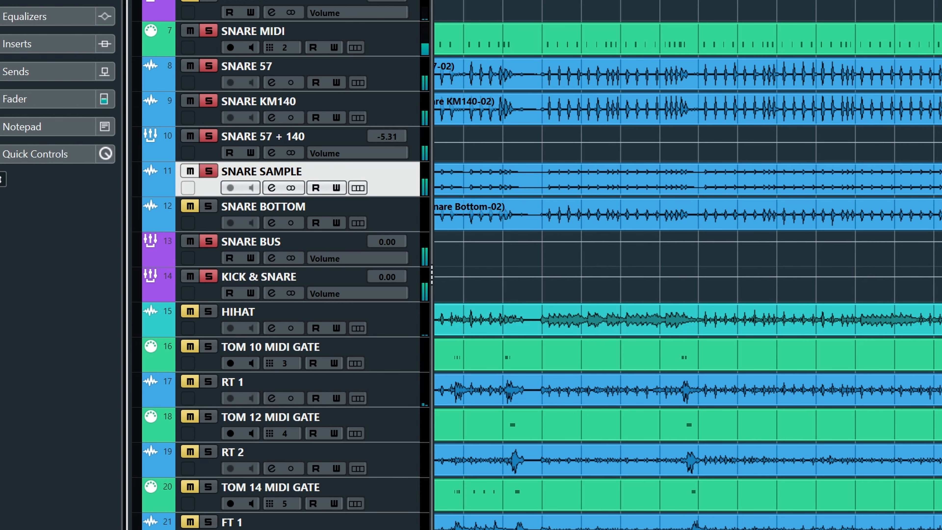
Clear the solo on the snare tracks and stop playback.
key(s)
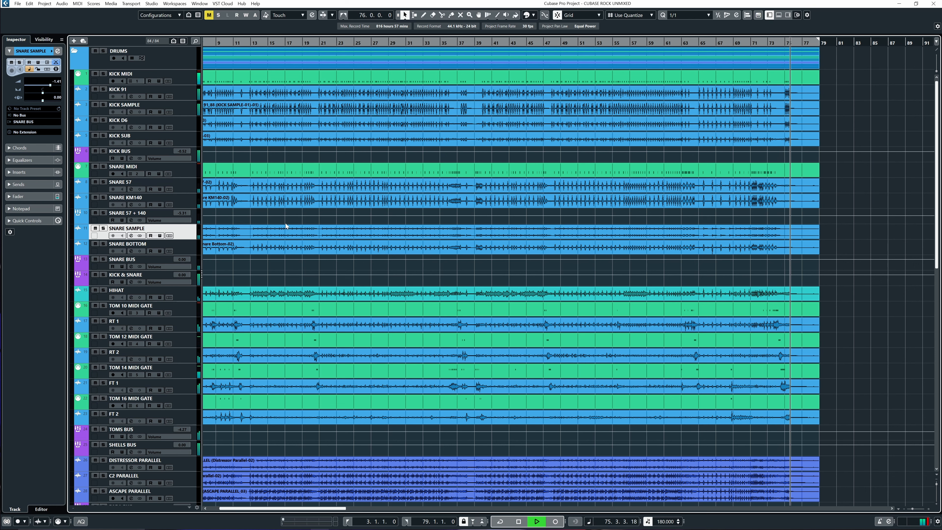
key(space)
key(g)
key(g)
key(g)
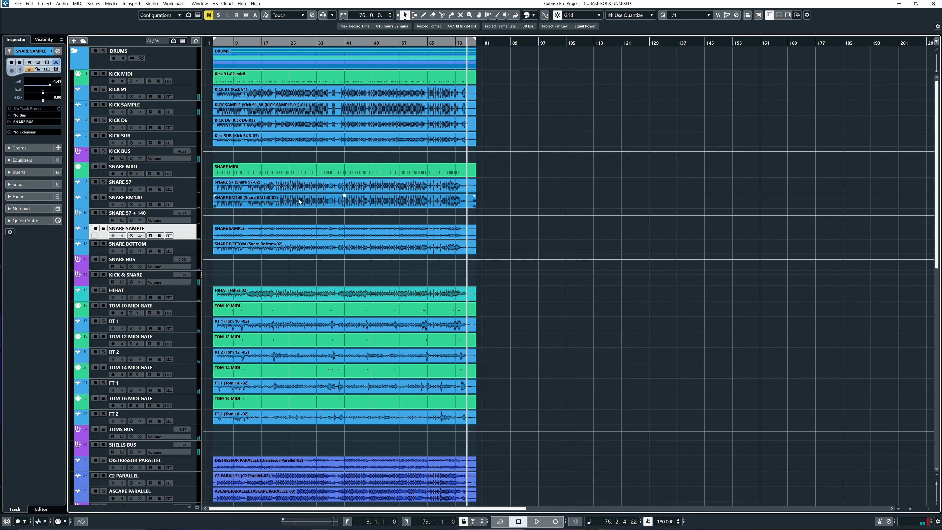
scroll(315, 237, down, 5)
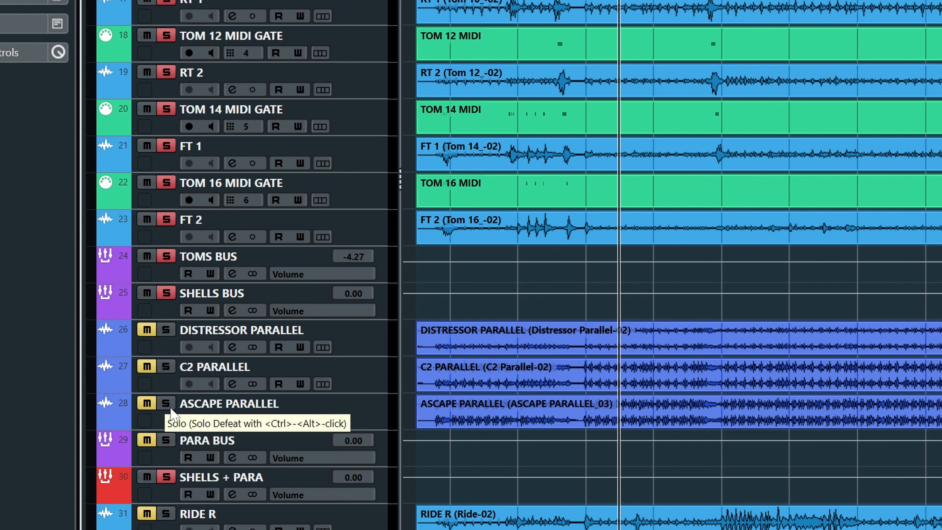
Insert VintageCompressor on the SHELLS BUS and set its input to 13.0, output to -9.7 and mix to 100.
click(171, 314)
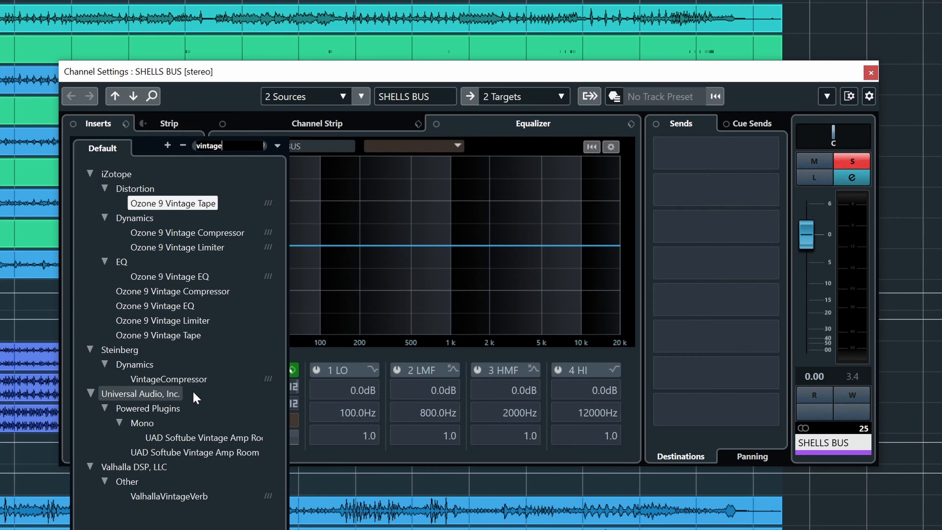
click(191, 376)
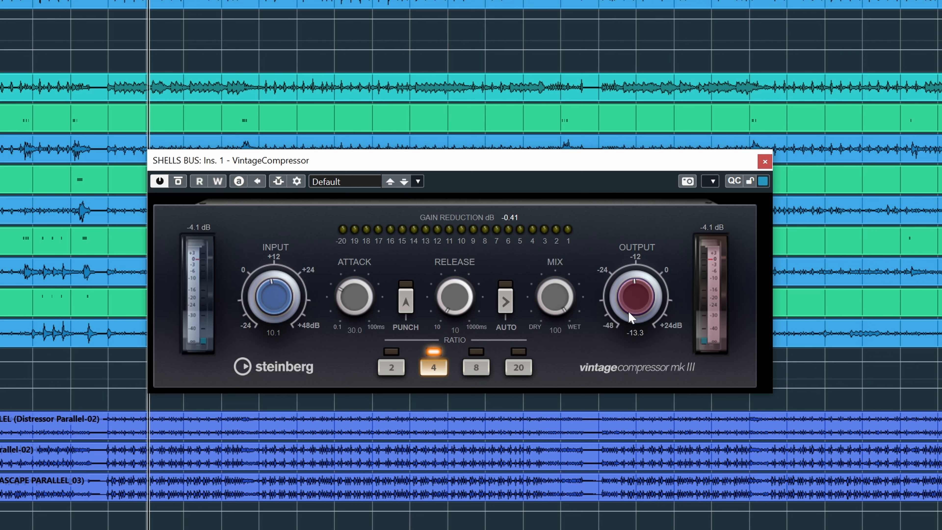
drag(628, 308, 627, 309)
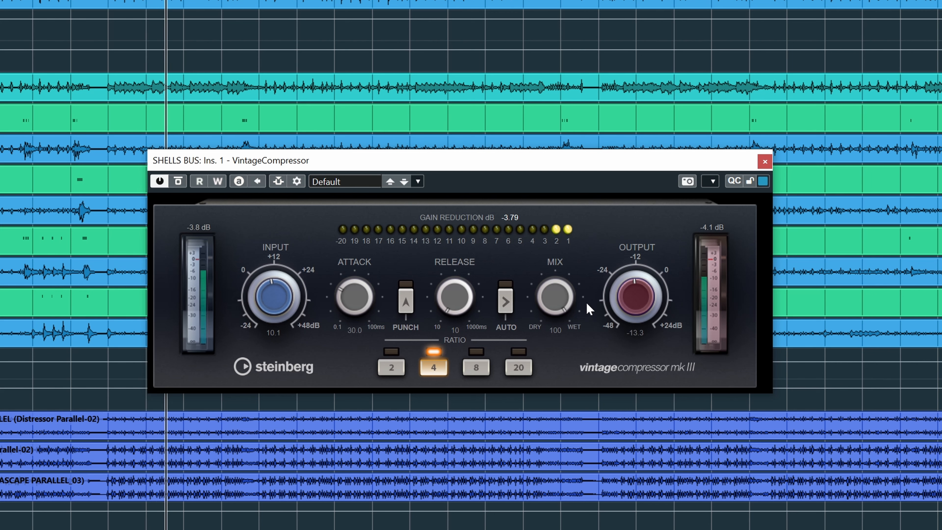
drag(641, 308, 644, 300)
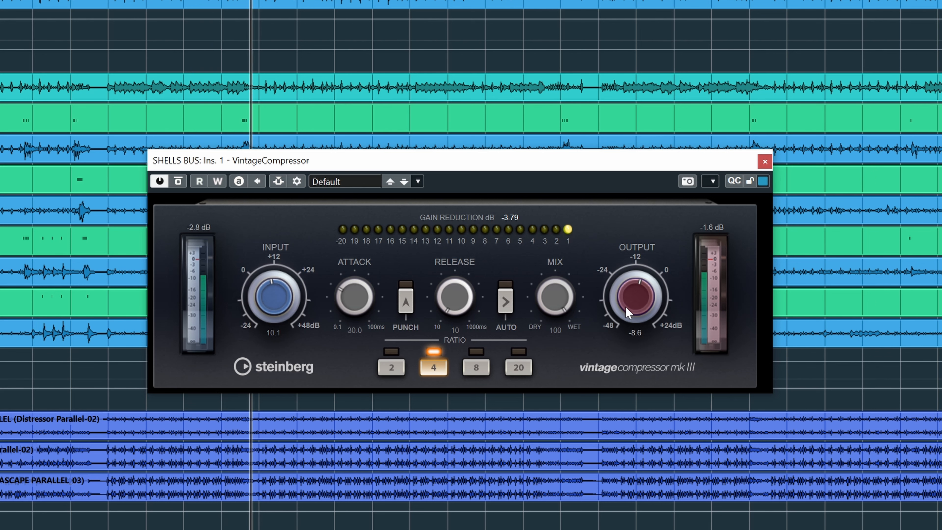
drag(555, 301, 552, 334)
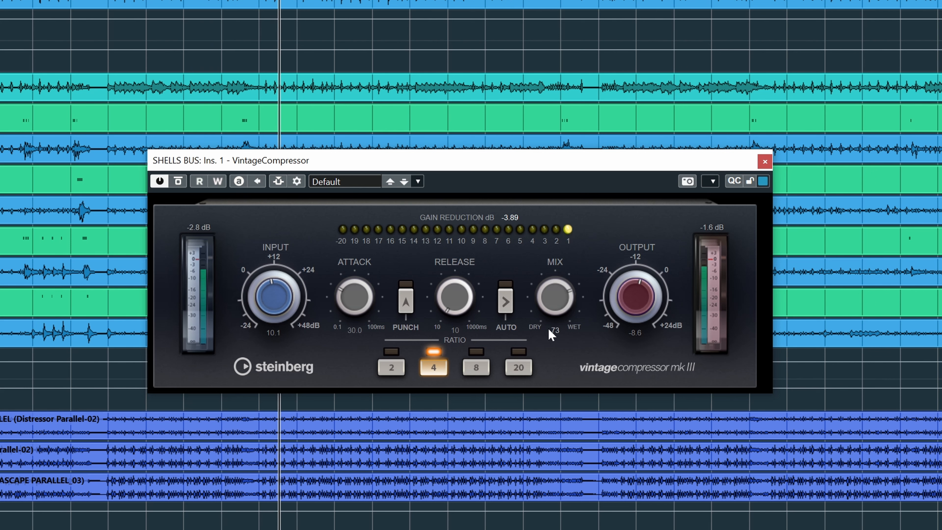
drag(541, 439, 567, 223)
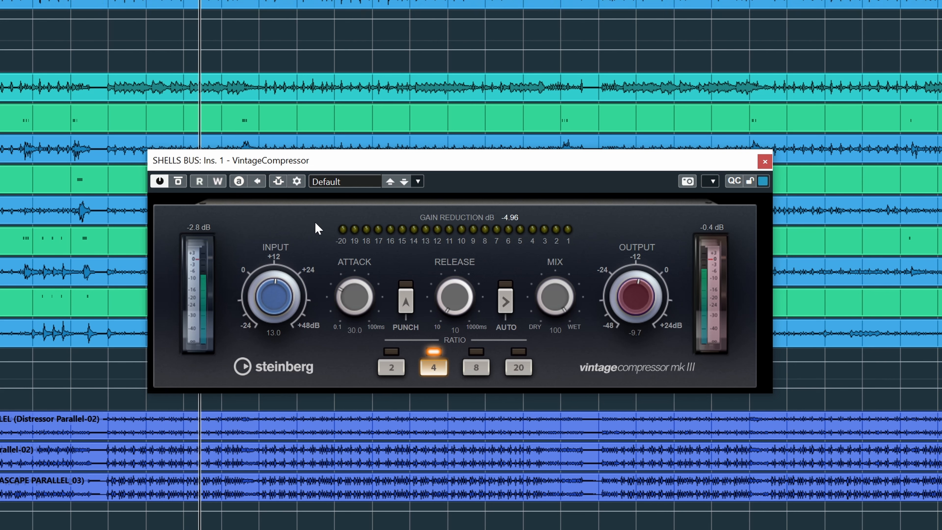
Set the compressor's output to -11.9, compare the SHELLS BUS with and without bypass, and close the plug-in.
click(178, 180)
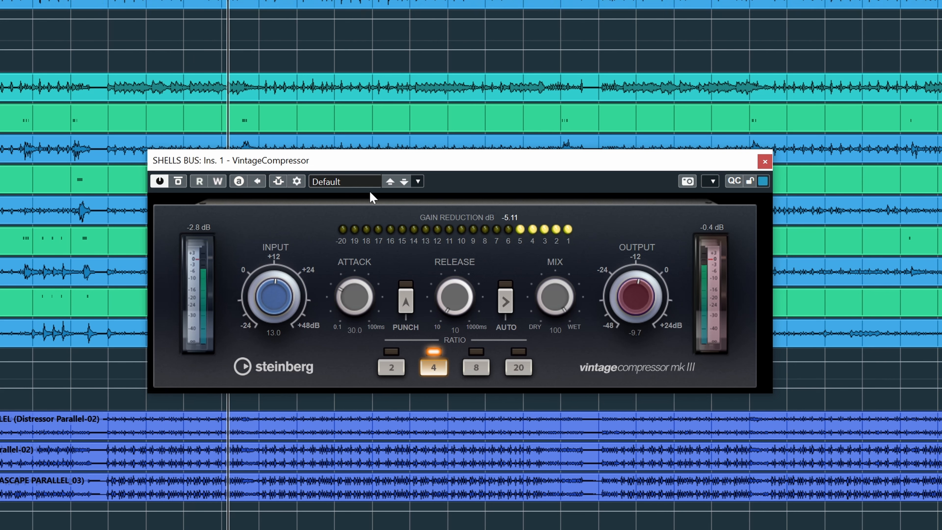
drag(626, 293, 624, 304)
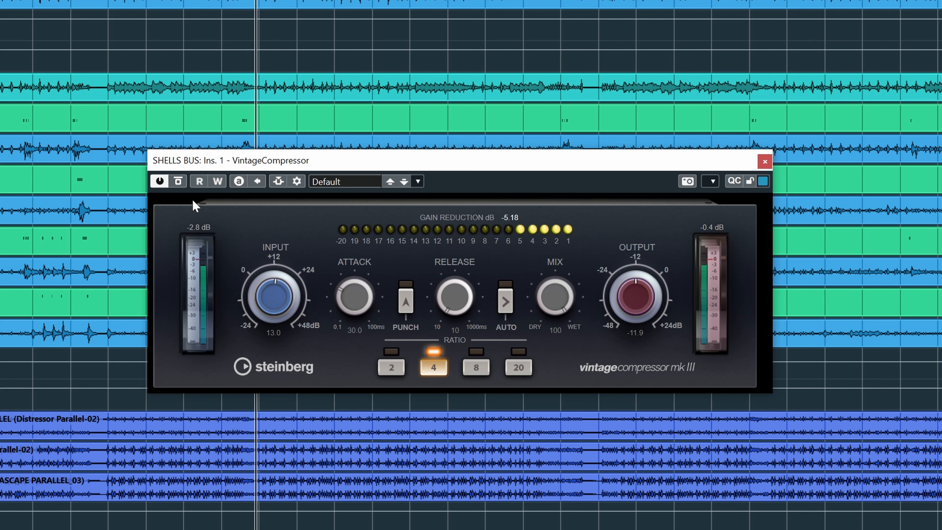
click(179, 181)
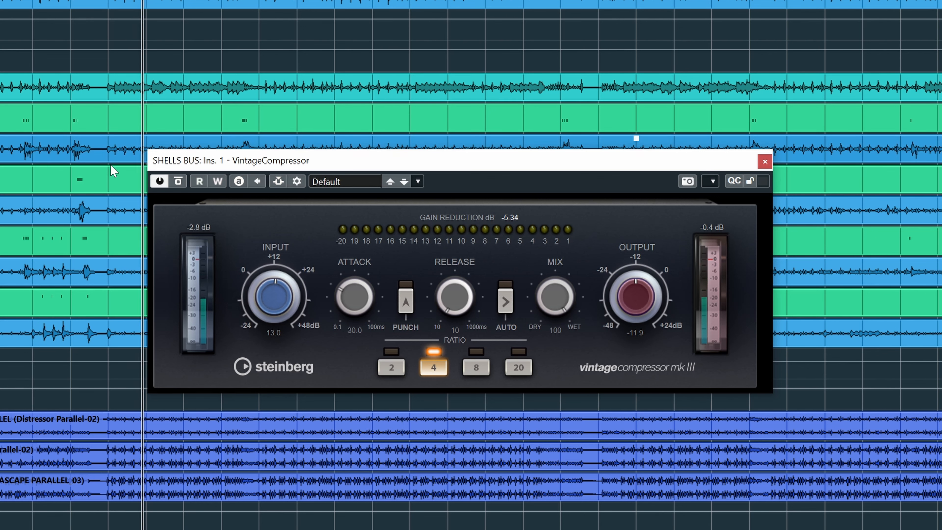
click(763, 165)
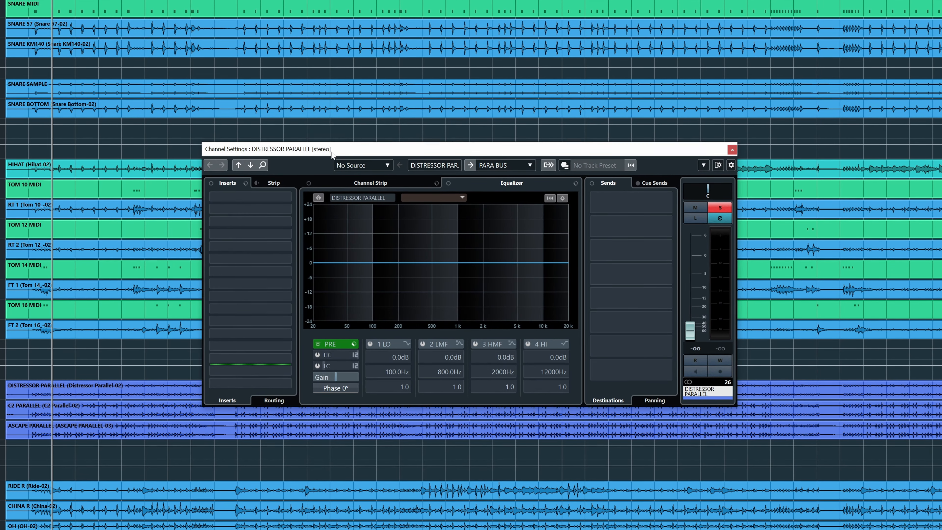
Invert DISTRESSOR PARALLEL's phase to 180° and audition the DISTRESSOR and C2 PARALLEL faders during playback, returning both to minus infinity.
key(space)
drag(690, 331, 688, 261)
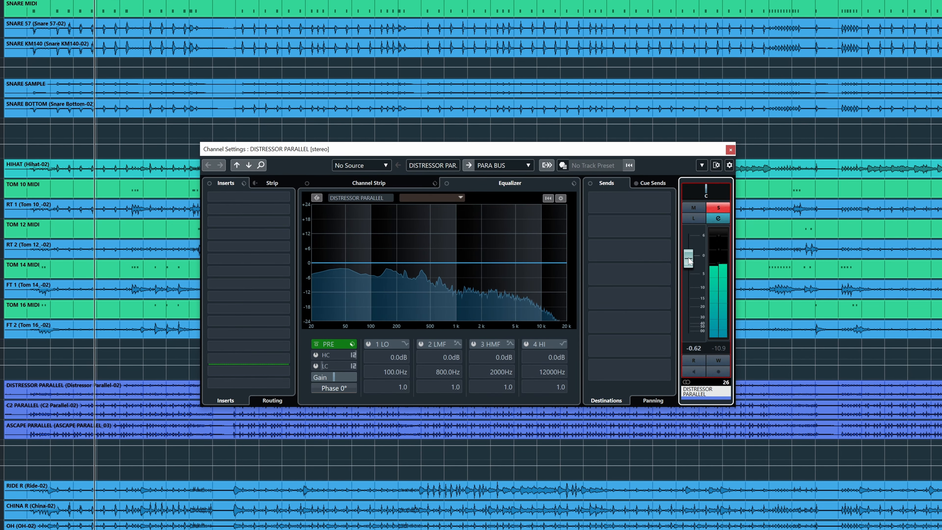
click(347, 389)
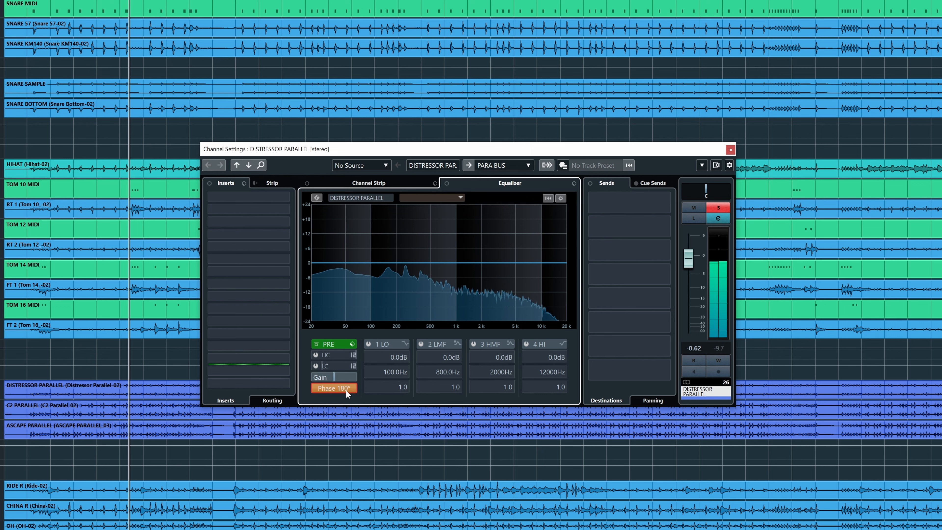
drag(688, 265, 688, 268)
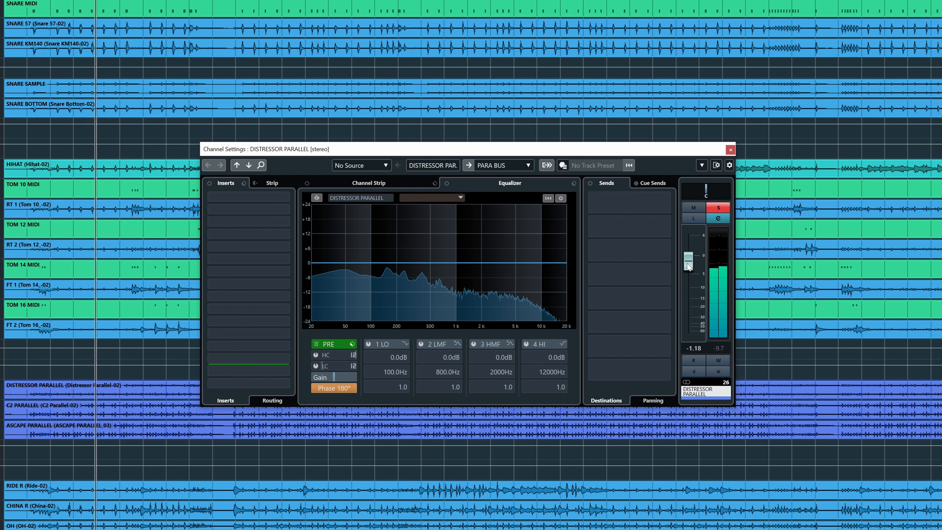
drag(688, 267, 687, 336)
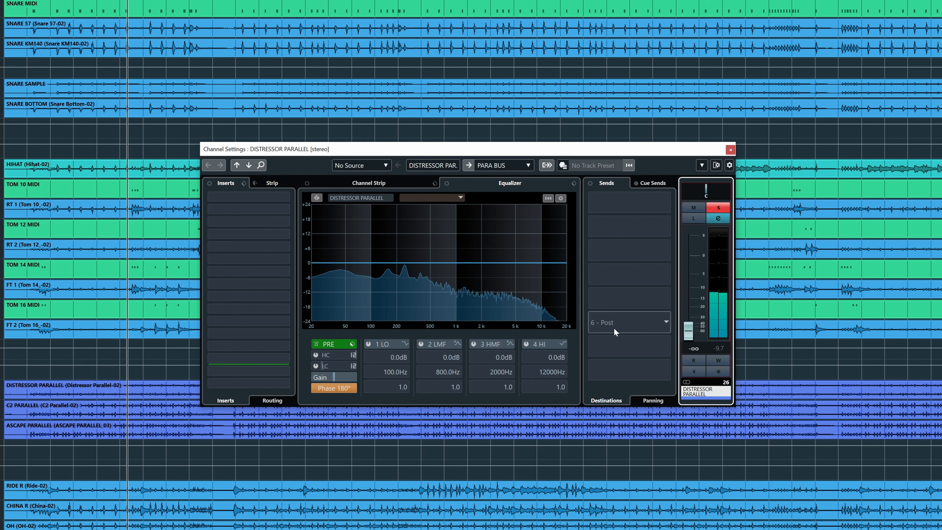
click(1, 410)
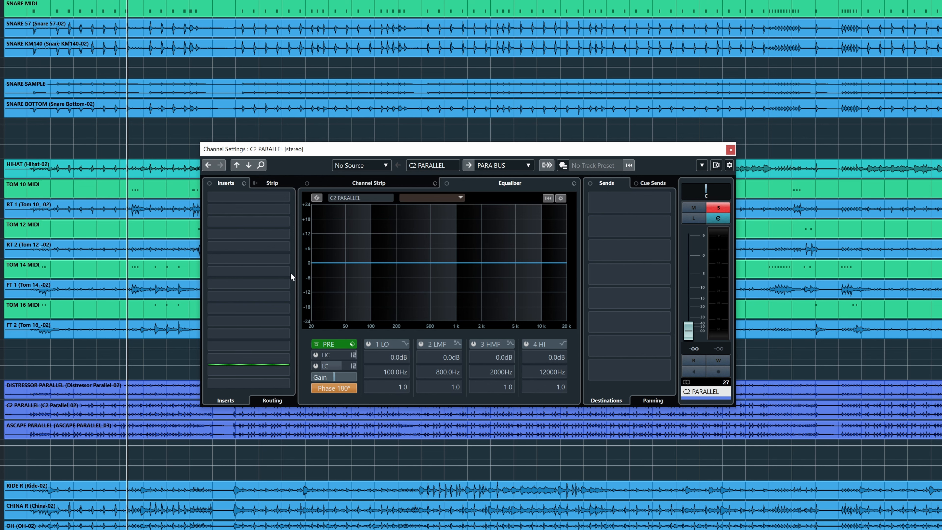
mouse_move(688, 331)
mouse_down()
mouse_move(688, 269)
mouse_move(688, 339)
mouse_up()
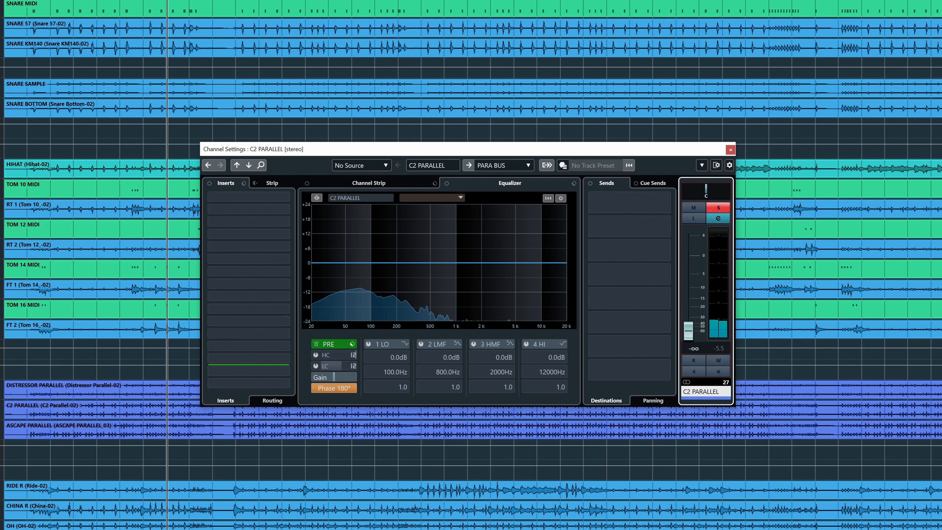
Raise ASCAPE PARALLEL's volume to -8.57 and enable its equalizer band 4 with a 4.1 dB boost at 4564 Hz.
key(Down)
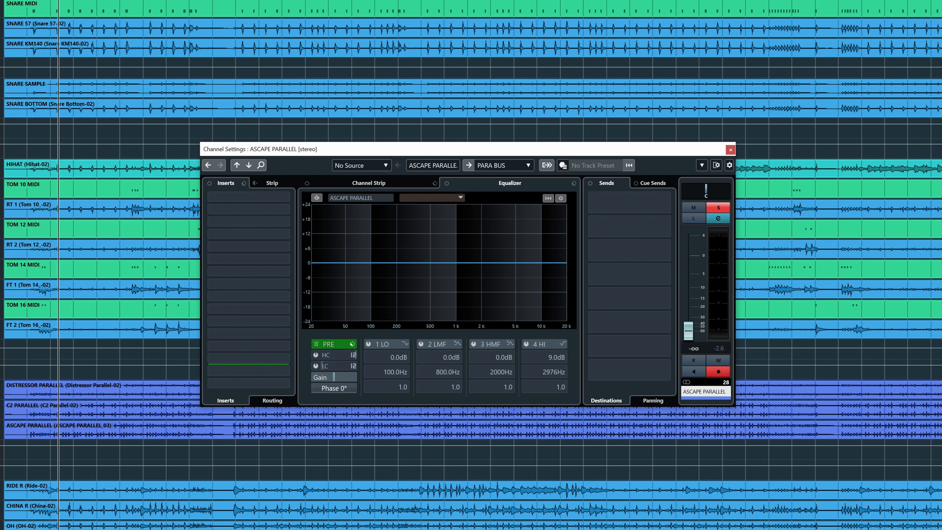
drag(687, 330, 690, 291)
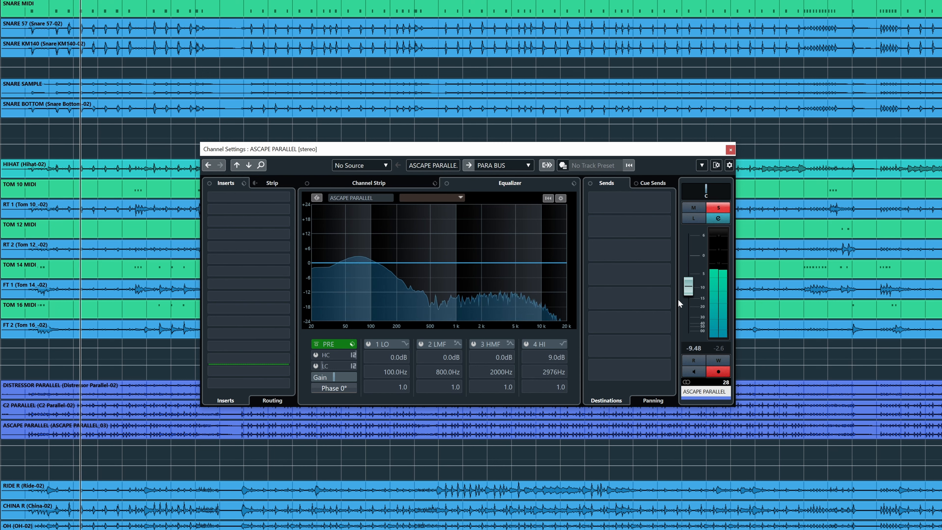
drag(689, 256, 688, 290)
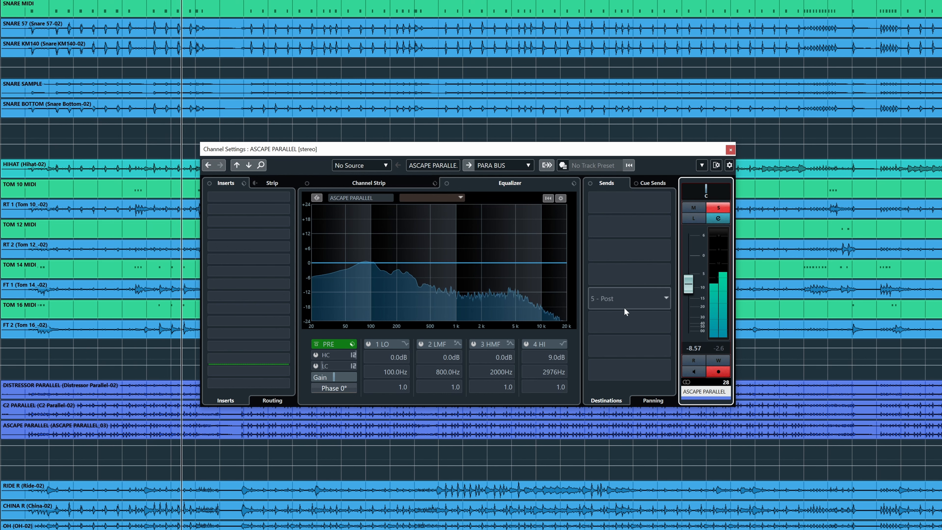
click(522, 262)
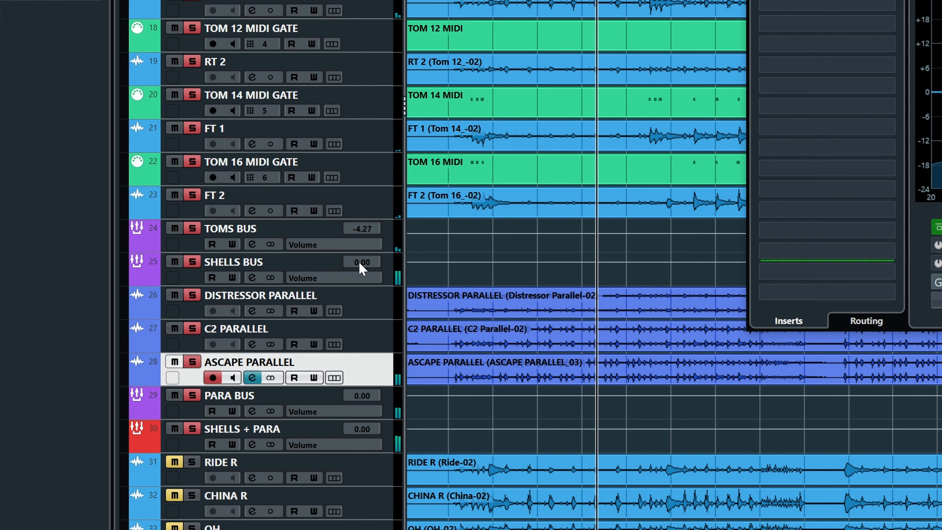
Balance the SHELLS BUS at about -2.8 against ASCAPE PARALLEL at -7.71, and disable ASCAPE PARALLEL's record enable.
drag(359, 279, 359, 284)
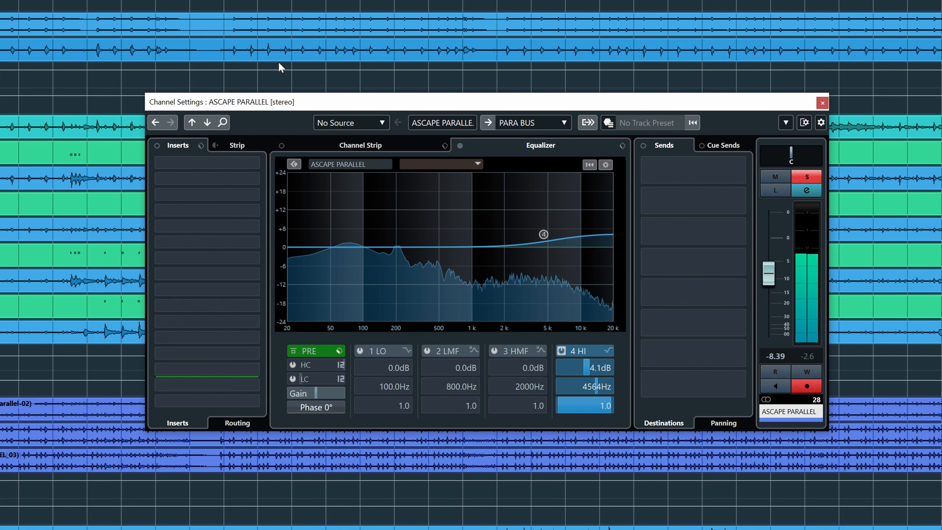
drag(765, 280, 765, 278)
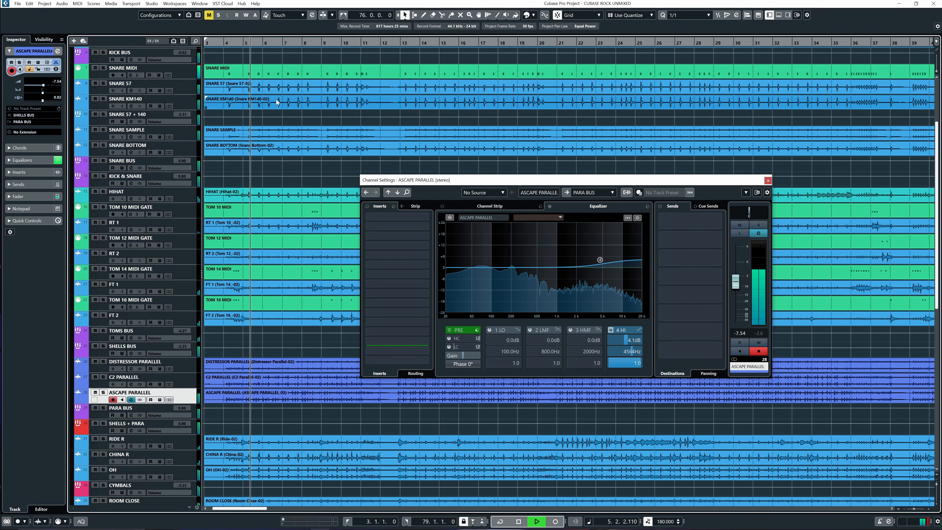
click(113, 400)
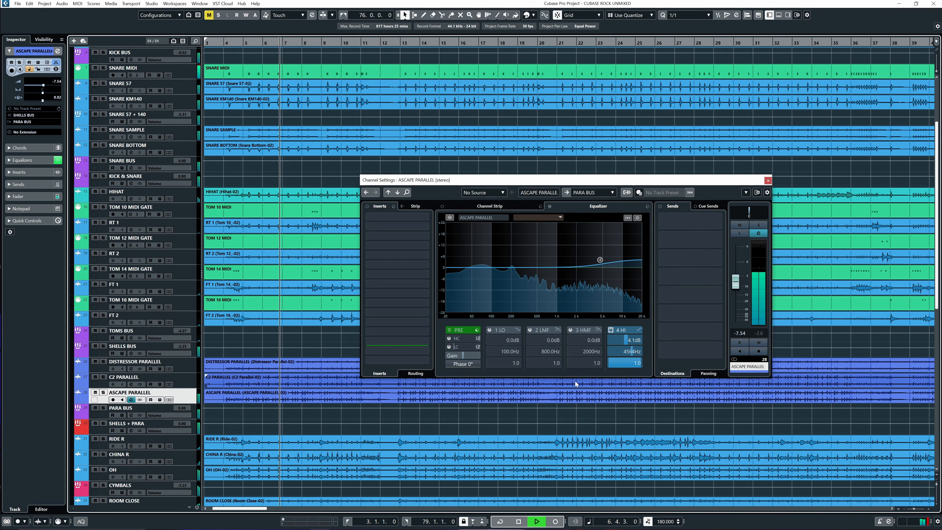
drag(735, 286, 734, 292)
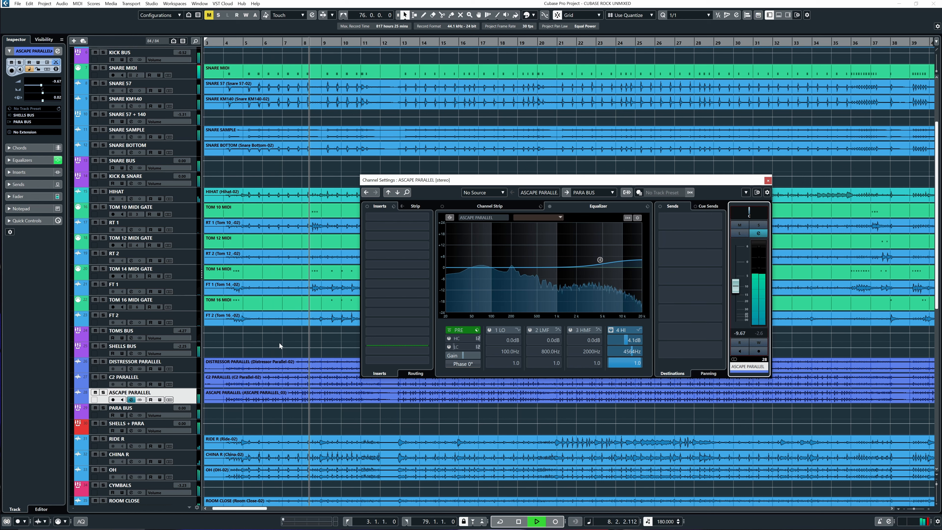
drag(187, 347, 187, 349)
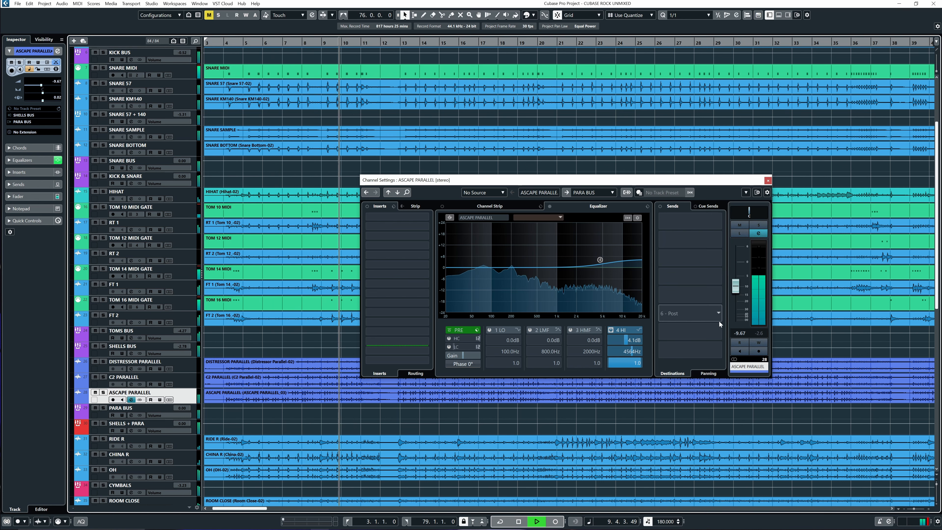
drag(737, 291, 737, 285)
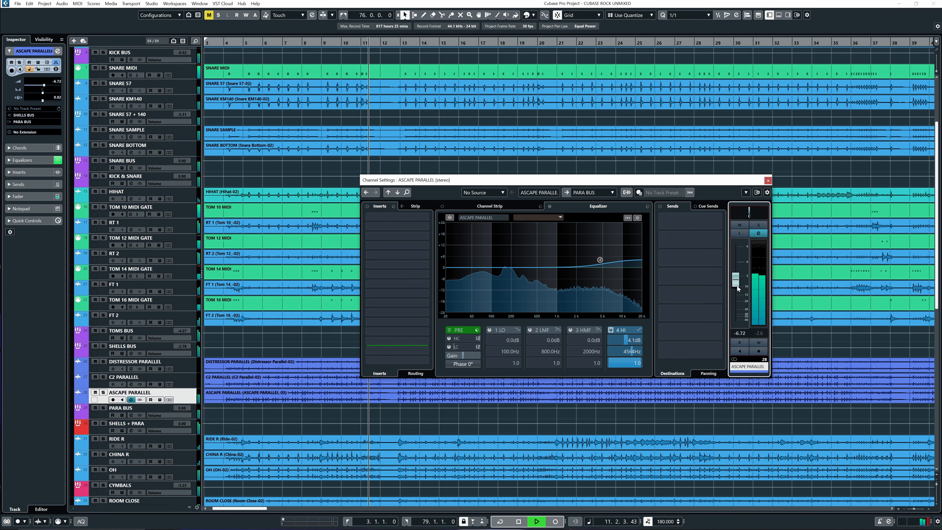
drag(737, 286, 736, 287)
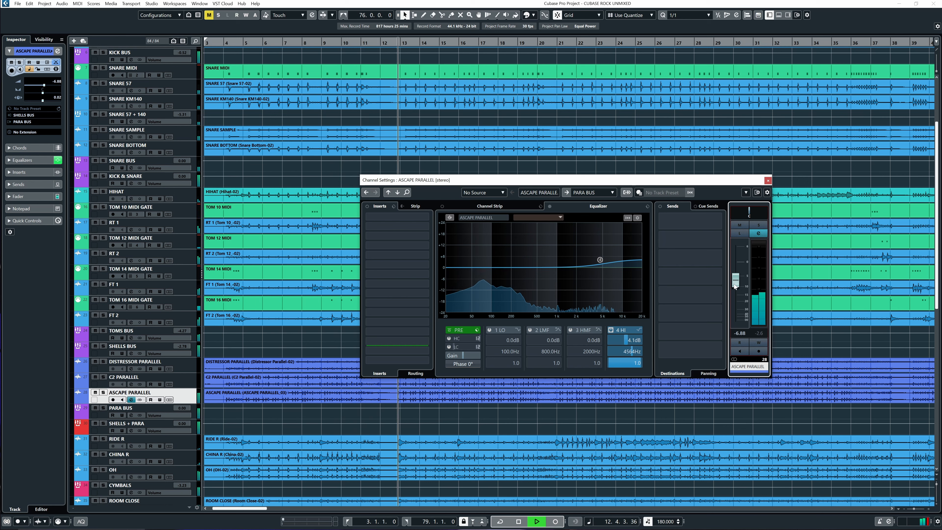
drag(734, 284, 734, 287)
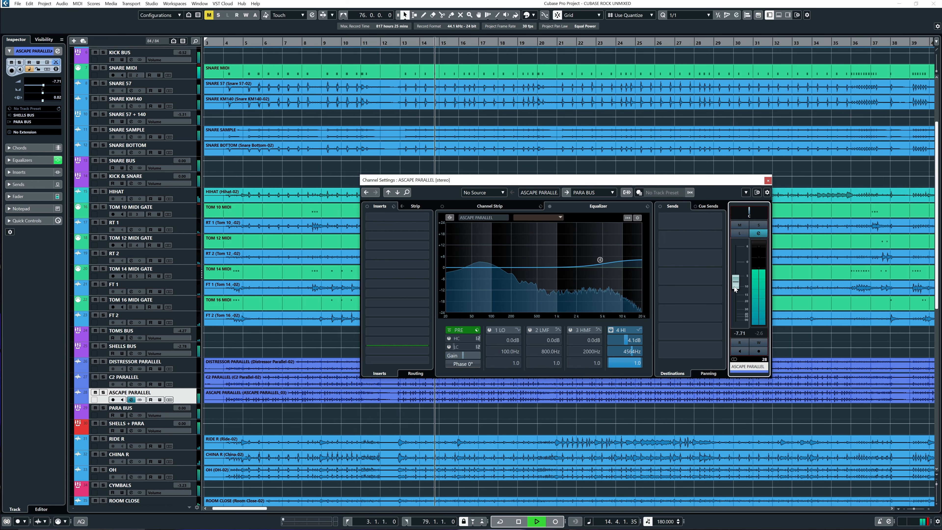
Solo ASCAPE PARALLEL, try an equalizer band 2 cut of 0.4 dB at 466.4 Hz, and switch off the band and the solo.
click(103, 393)
mouse_move(536, 266)
mouse_down()
mouse_move(535, 255)
mouse_move(535, 268)
mouse_up()
click(530, 330)
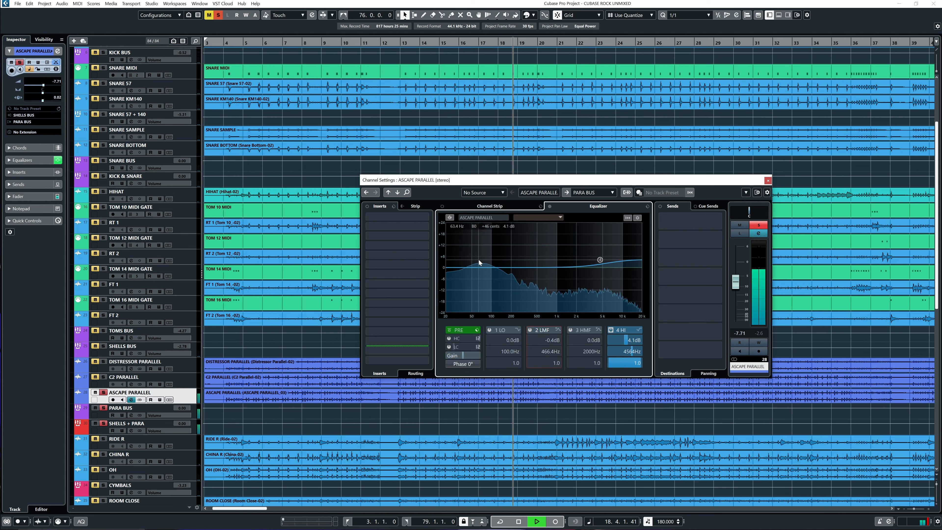
click(219, 15)
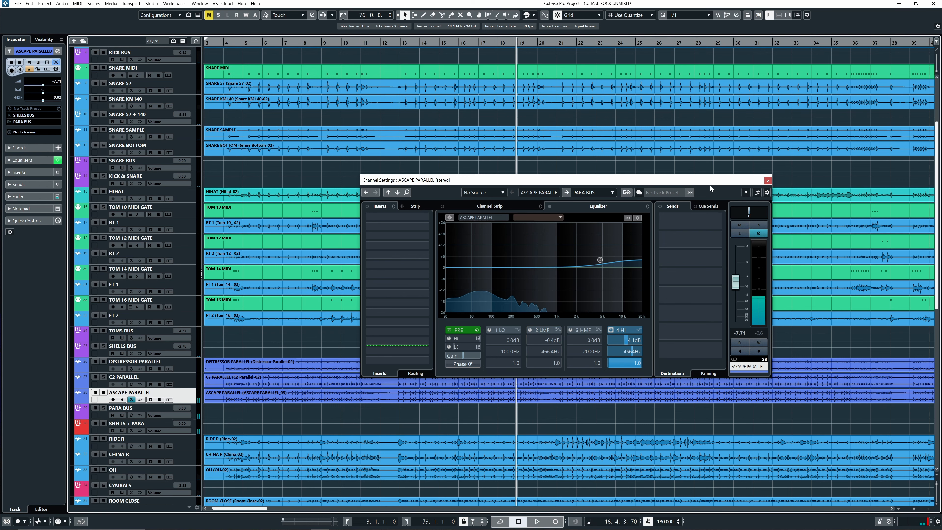
Close the ASCAPE PARALLEL channel settings and play the drum mix from bar 14.
click(767, 181)
key(space)
click(426, 42)
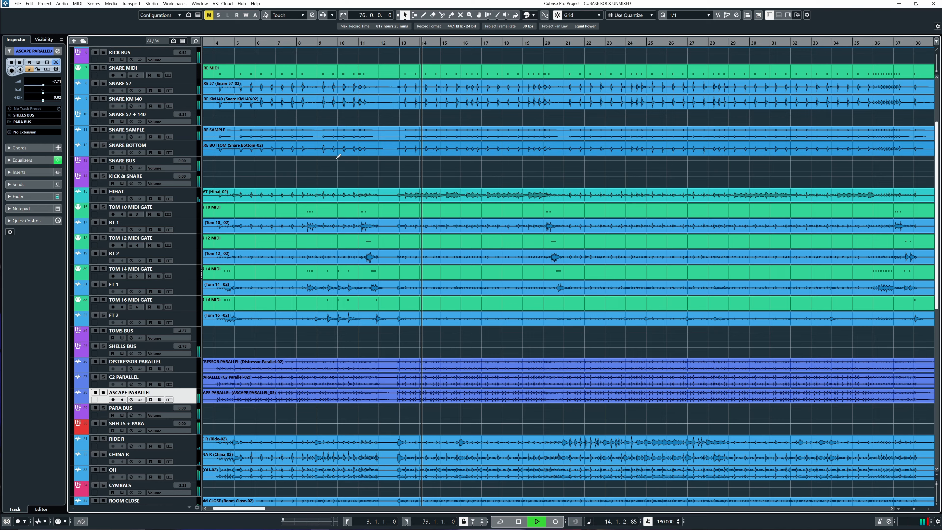
scroll(325, 260, up, 3)
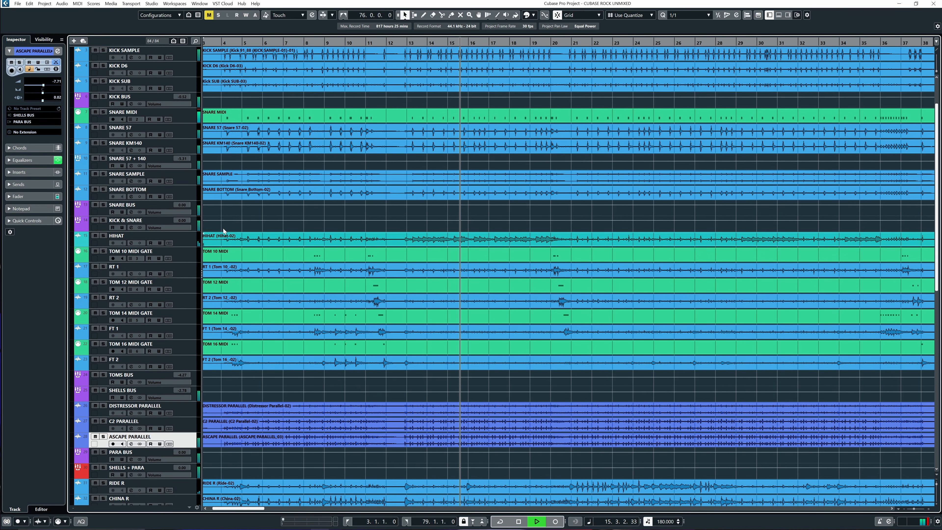
Solo SNARE 57 + 140, set its equalizer band 3 to -4.5 dB at 466.4 Hz, and clear the solo.
drag(105, 160, 105, 115)
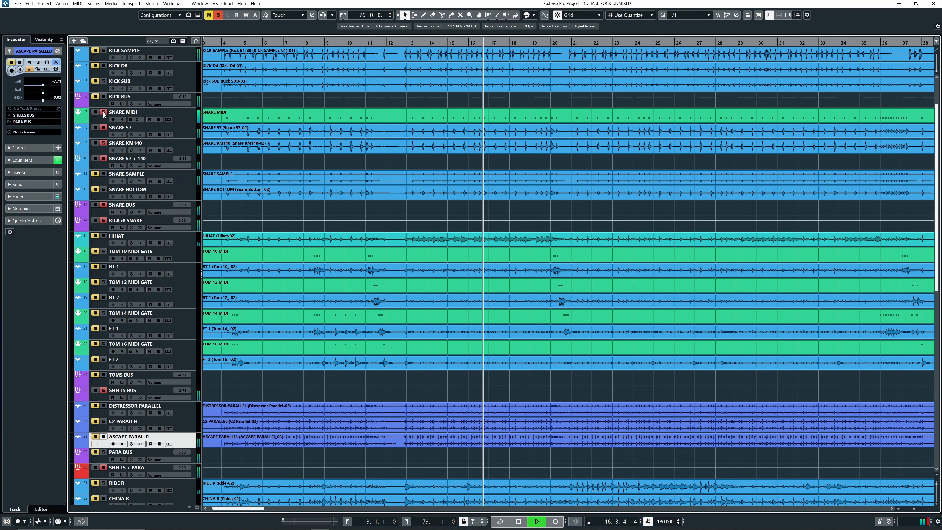
click(103, 168)
click(131, 165)
mouse_move(536, 263)
mouse_down()
mouse_move(536, 256)
mouse_move(536, 277)
mouse_up()
key(s)
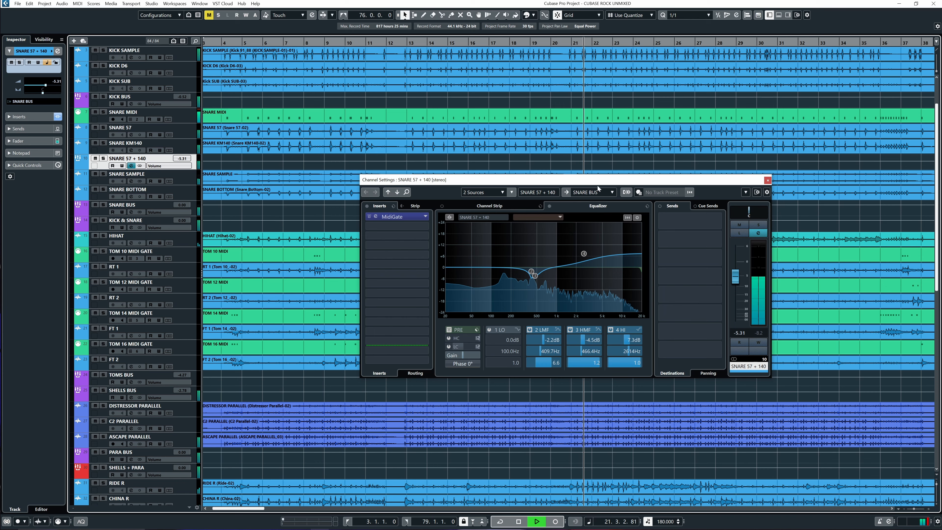
click(768, 181)
Play back the full drum mix from bar 5.
key(g)
key(g)
key(g)
key(g)
key(g)
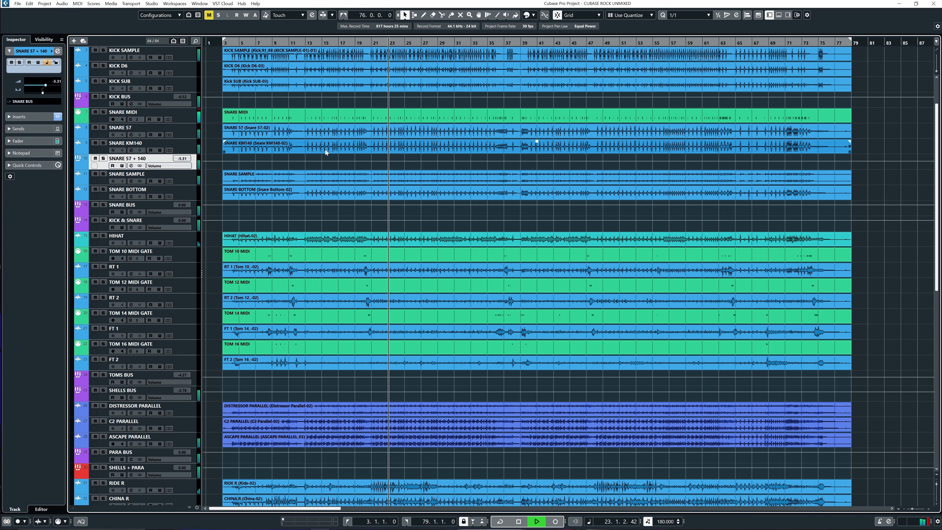
click(243, 42)
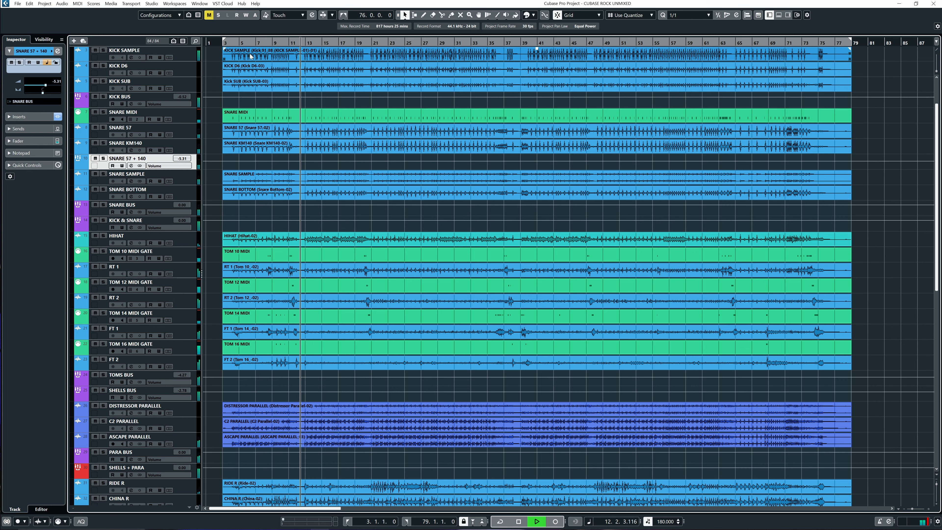
Solo ROOMS BUS and load the Steinberg Raiser limiter in its first insert slot.
scroll(381, 219, down, 5)
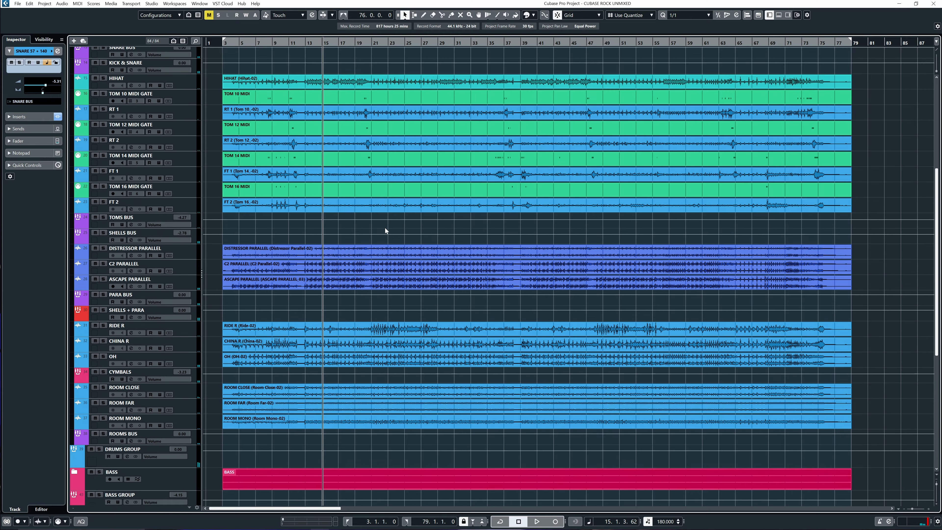
scroll(385, 231, down, 3)
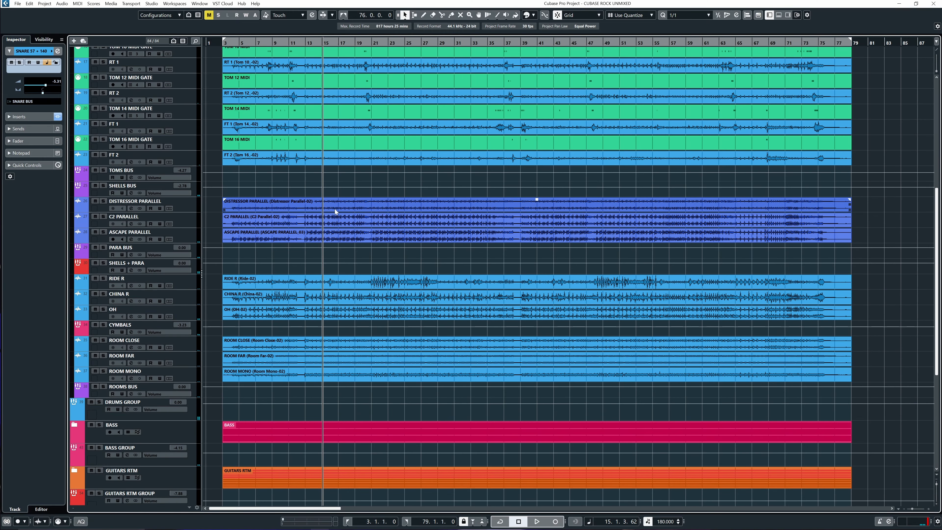
click(105, 390)
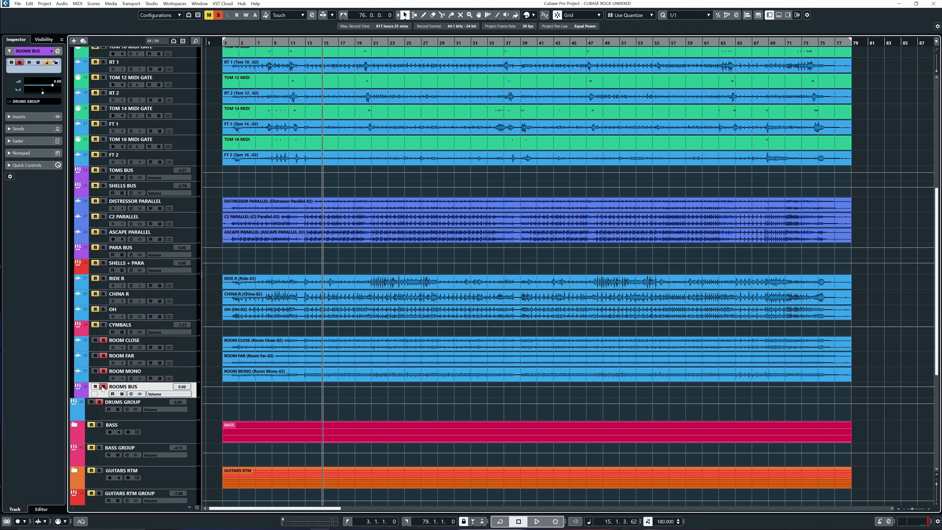
click(58, 51)
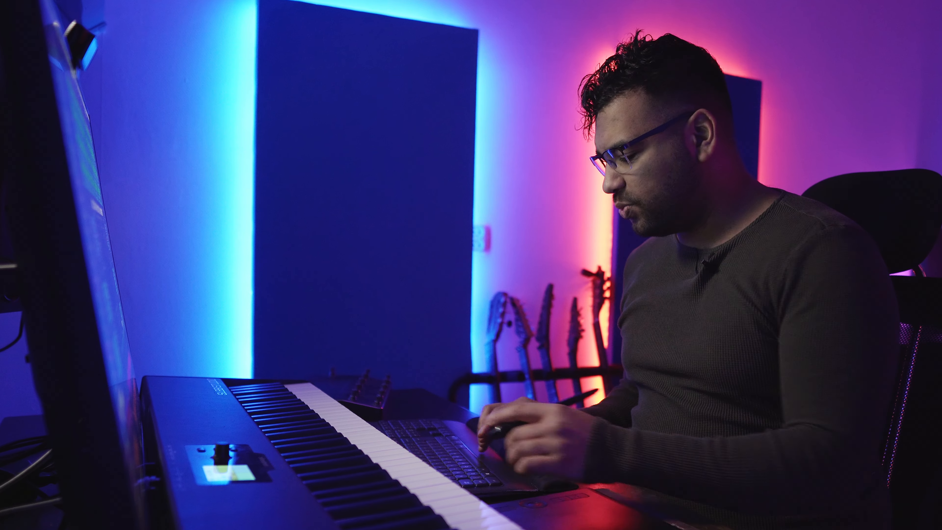
click(404, 219)
text(raiser)
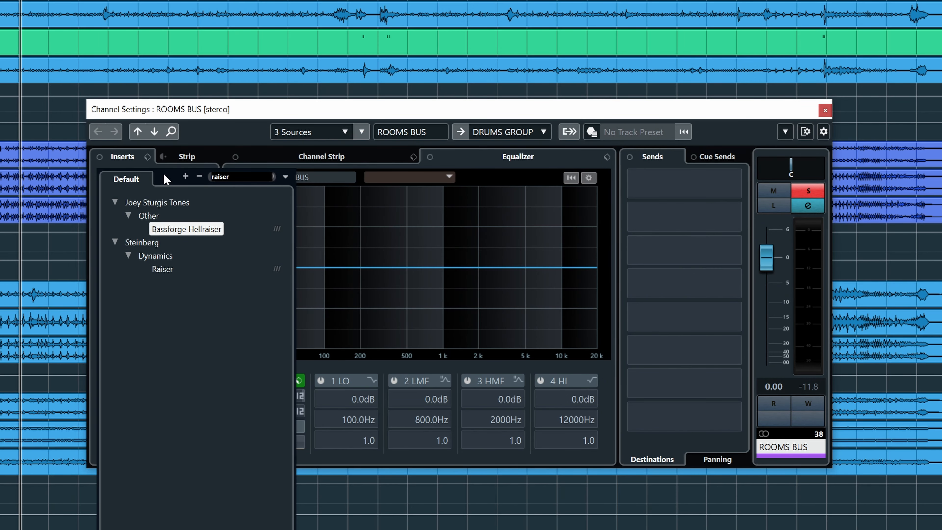
click(163, 270)
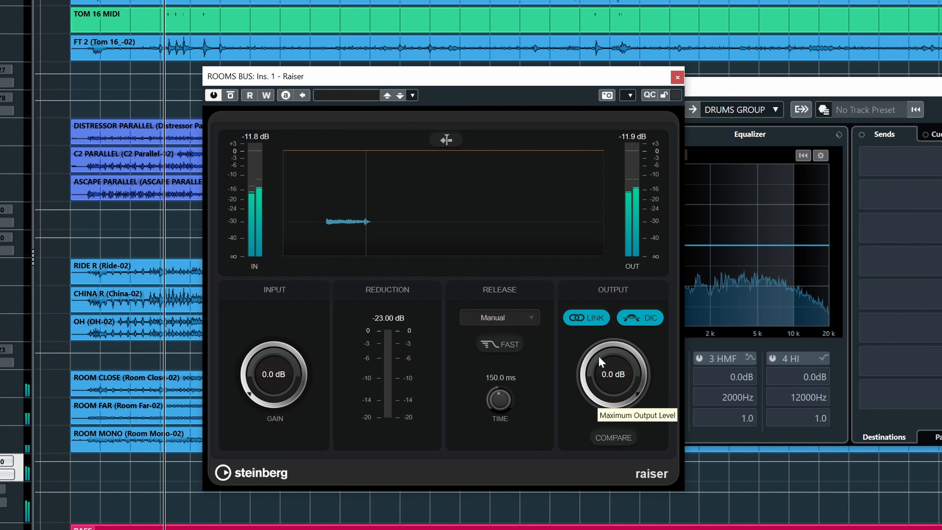
Set Raiser's output ceiling to -20.0 dB, its input gain to 2.2 dB and its release time to 1.0 ms.
drag(604, 352, 556, 464)
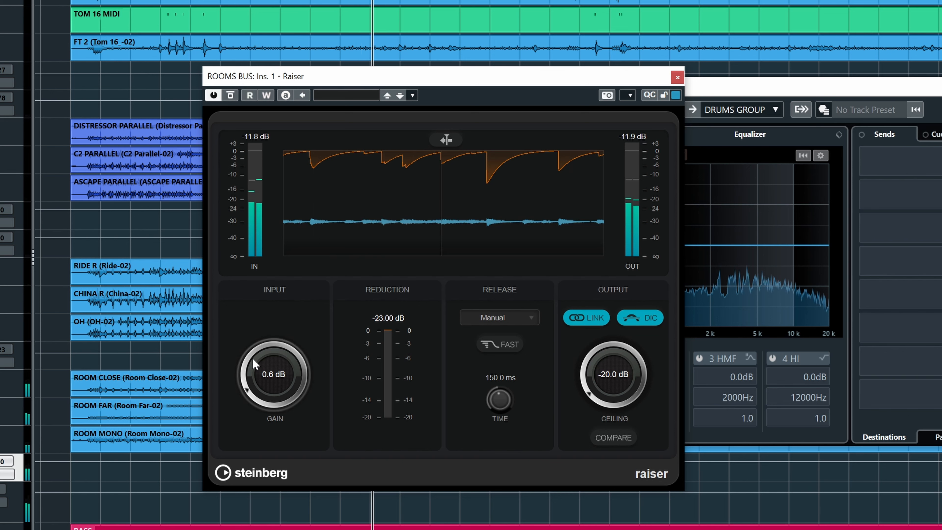
scroll(256, 351, down, 1)
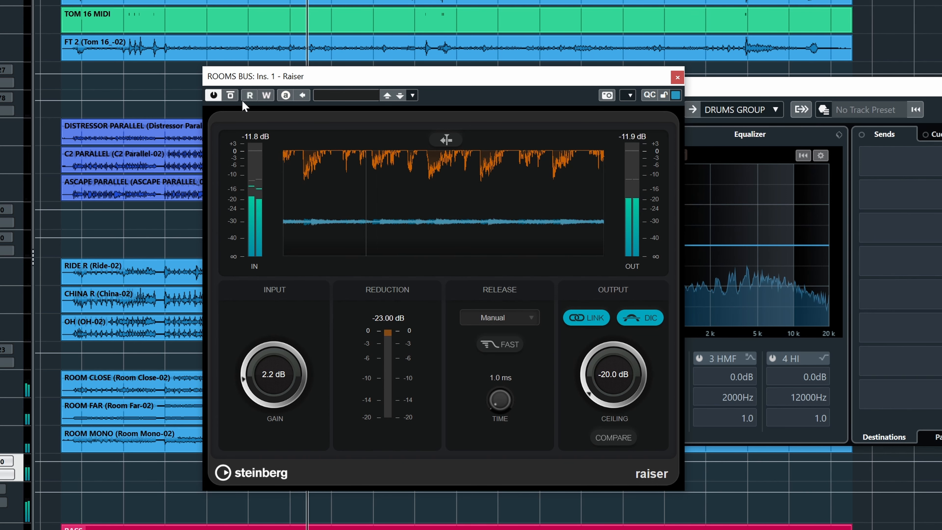
Load the Steinberg Frequency equalizer in the second insert slot of ROOMS BUS.
click(938, 260)
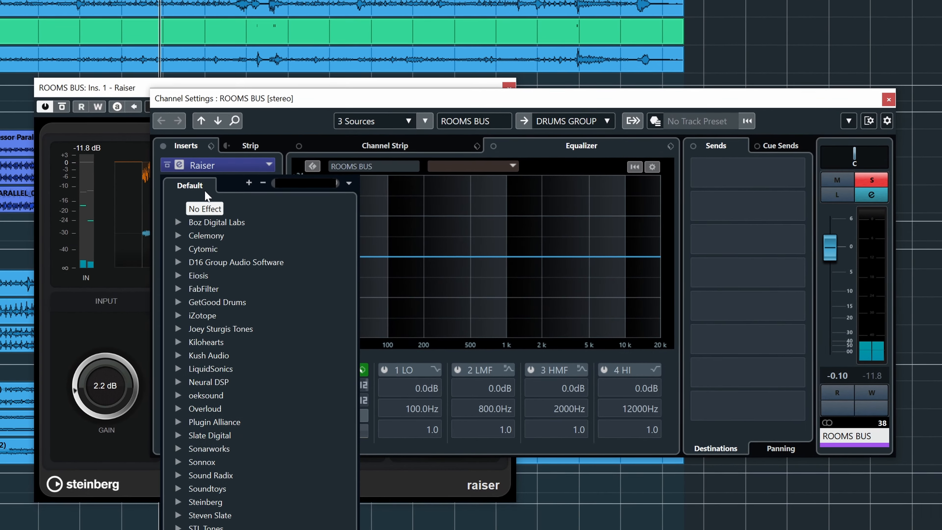
text(freq)
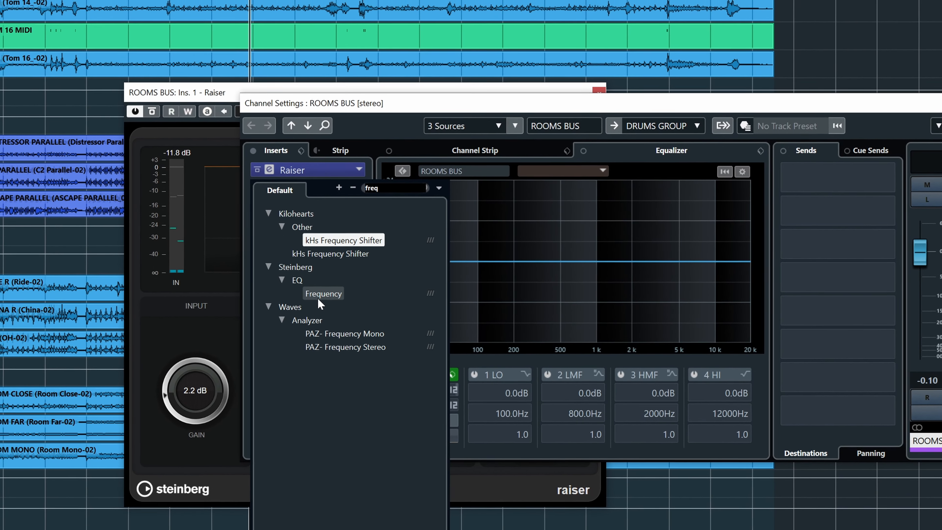
click(308, 292)
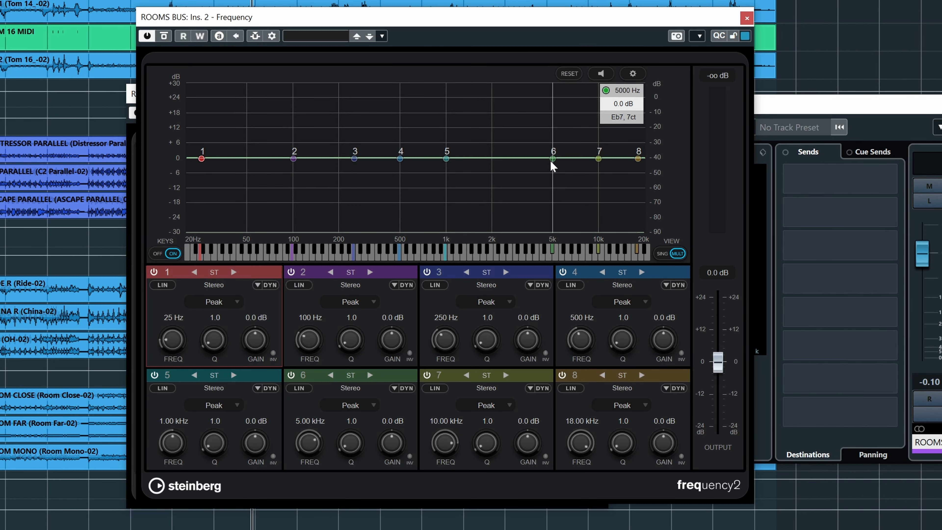
Cut Frequency's band 6 by 5.6 dB at 4.53 kHz and make it dynamic with a -46.5 dB threshold.
mouse_move(552, 159)
mouse_down()
mouse_move(541, 136)
mouse_move(547, 166)
mouse_up()
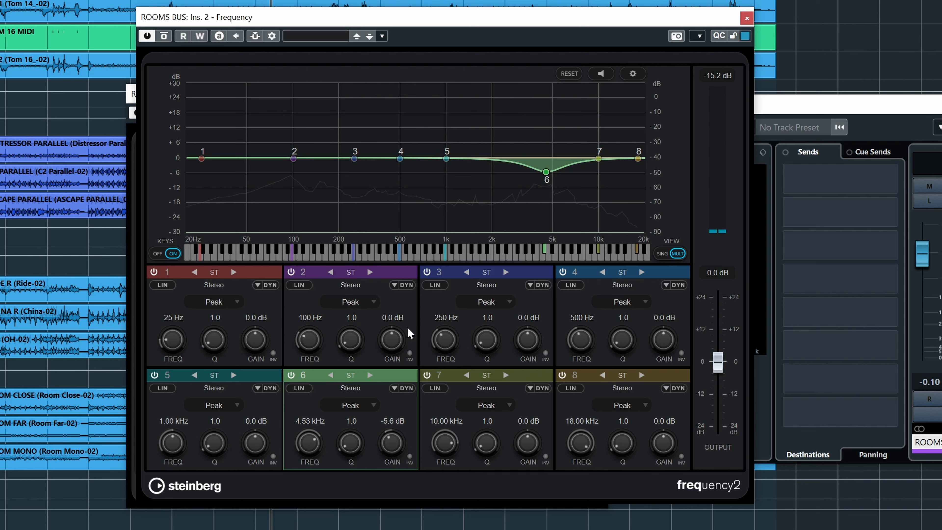
click(395, 389)
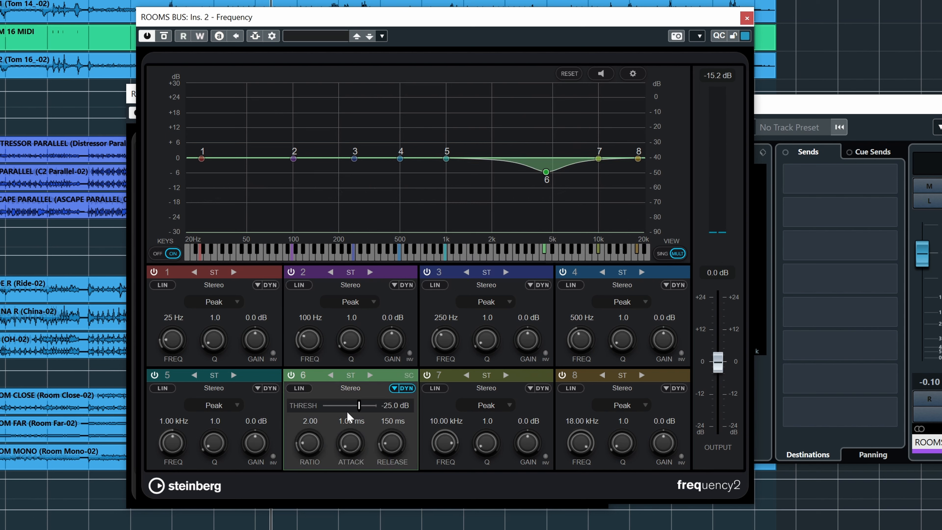
key(space)
drag(359, 406, 343, 391)
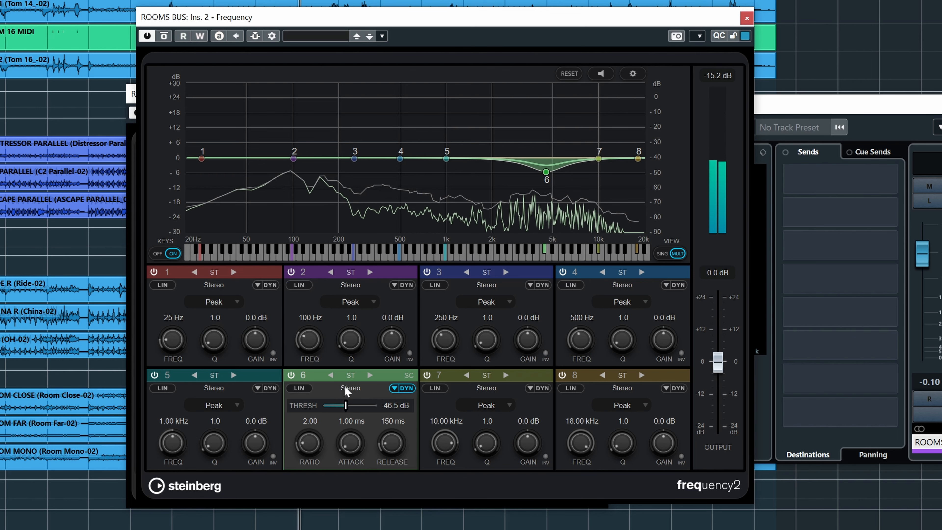
Compare the rooms with Frequency's band 6 off and on, and set the band to -6.1 dB at 4617 Hz.
click(291, 375)
click(288, 374)
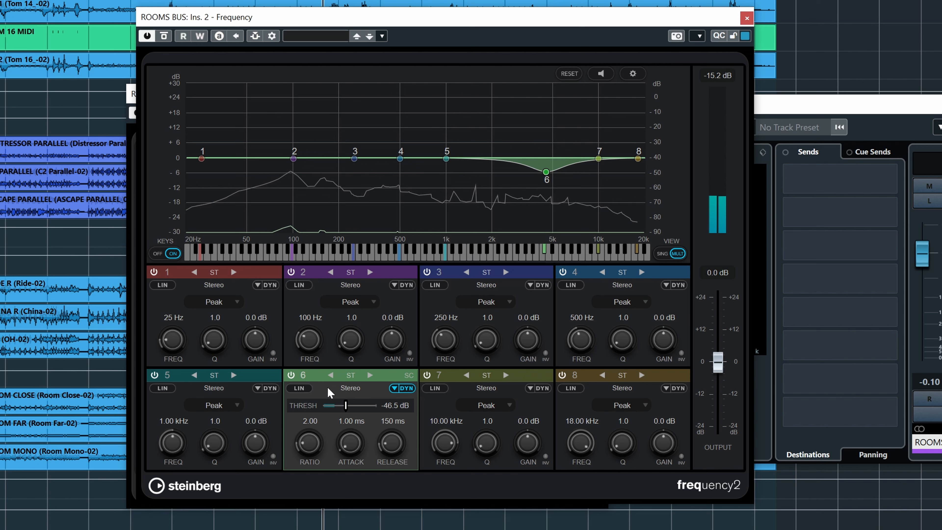
mouse_move(546, 174)
drag(547, 173, 545, 191)
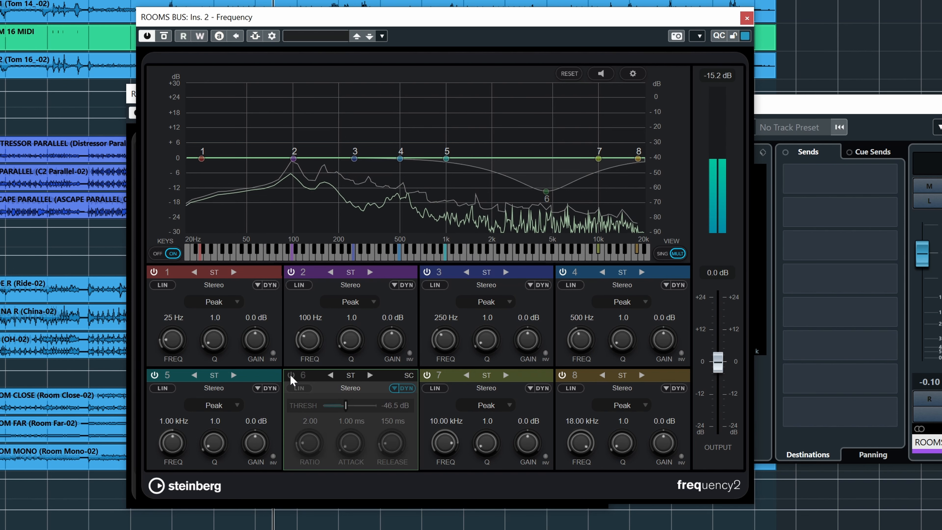
drag(545, 192, 548, 175)
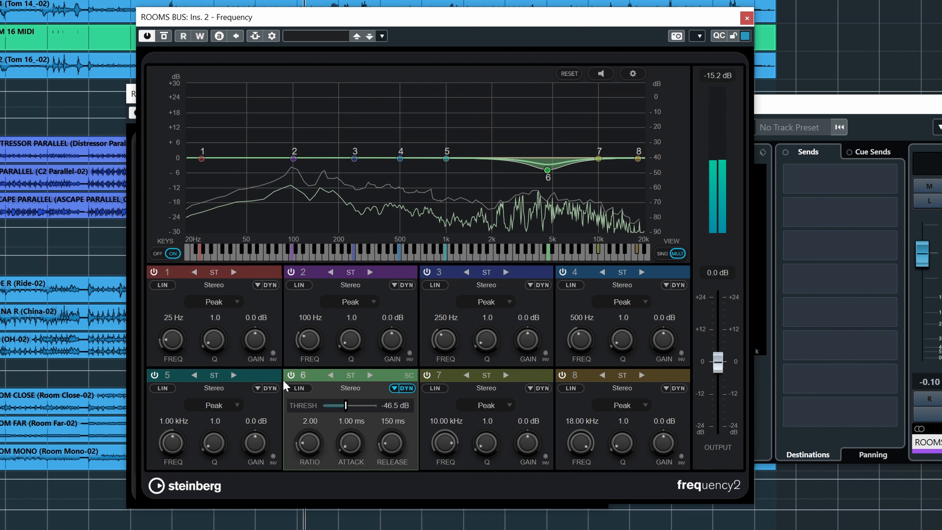
click(291, 375)
click(291, 375)
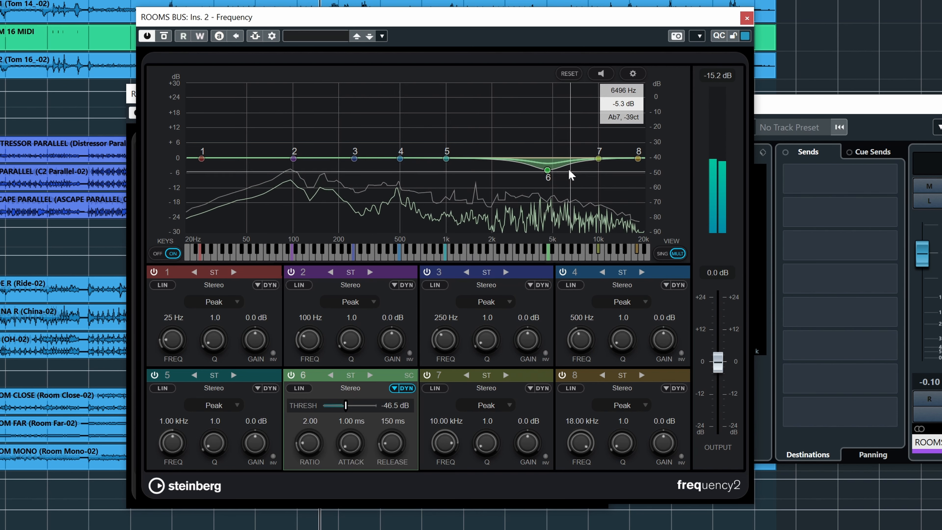
drag(548, 170, 548, 174)
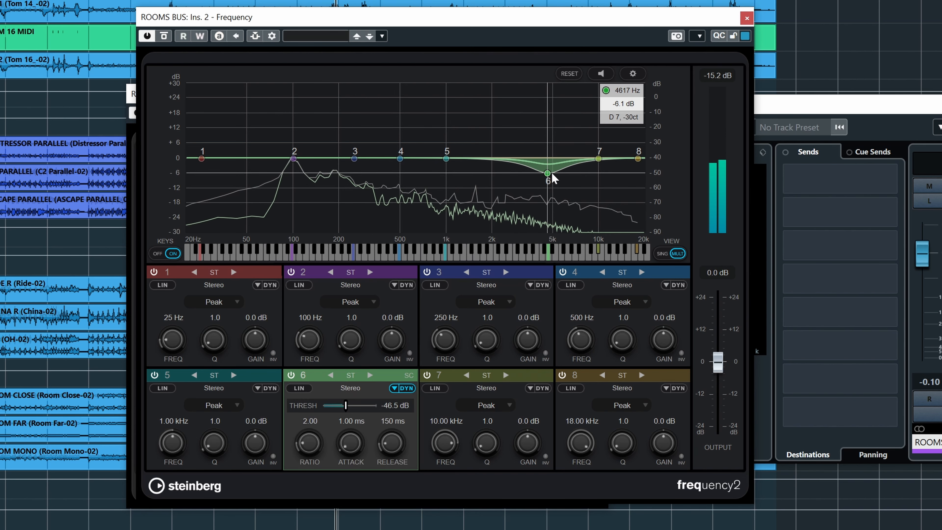
key(space)
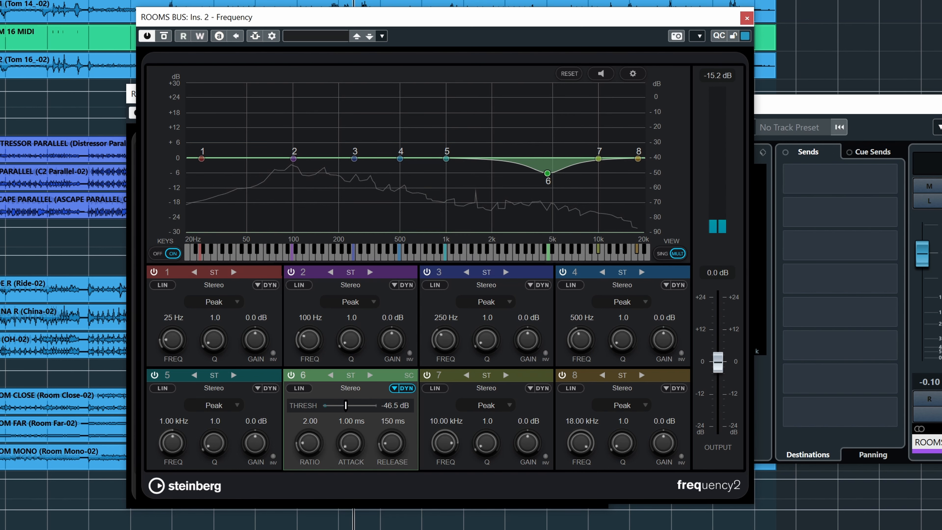
Cut Frequency's band 4 by 8.5 dB at 497 Hz with a Q of 1.5.
click(212, 1)
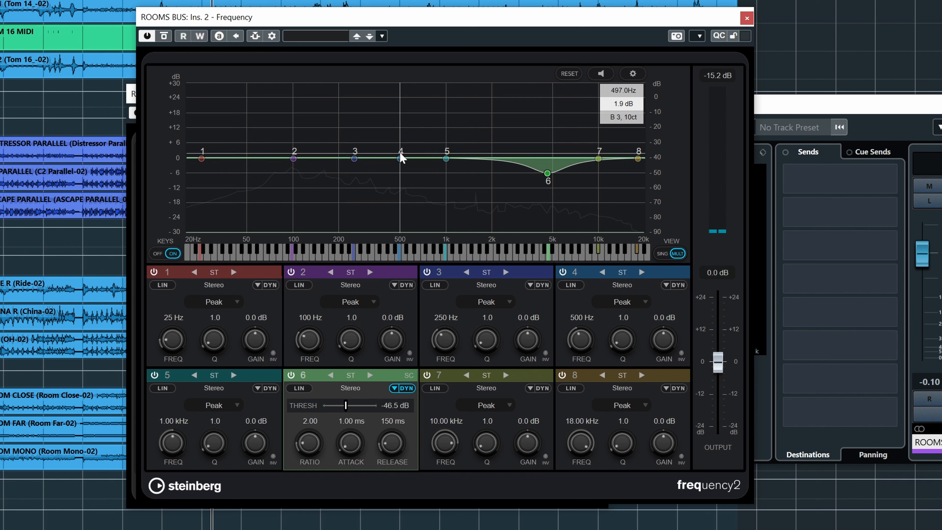
drag(401, 162, 401, 147)
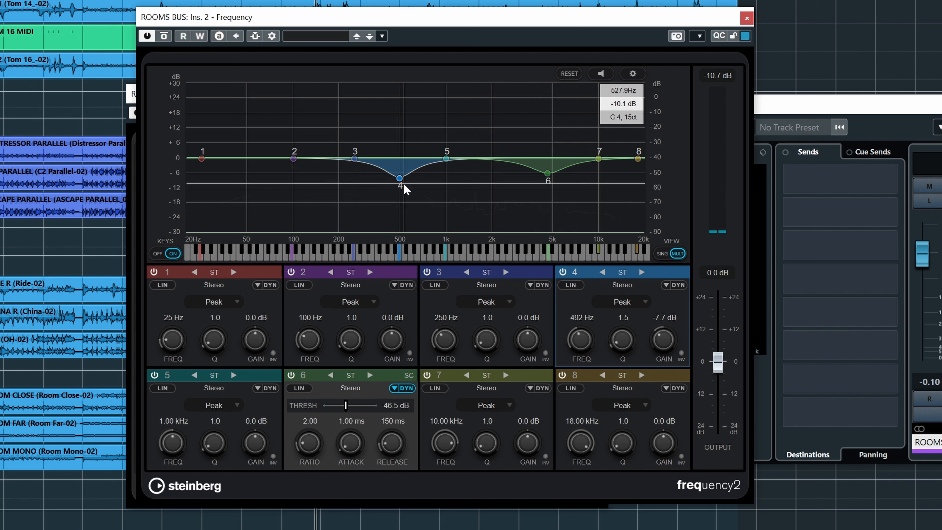
key(space)
drag(401, 182, 402, 185)
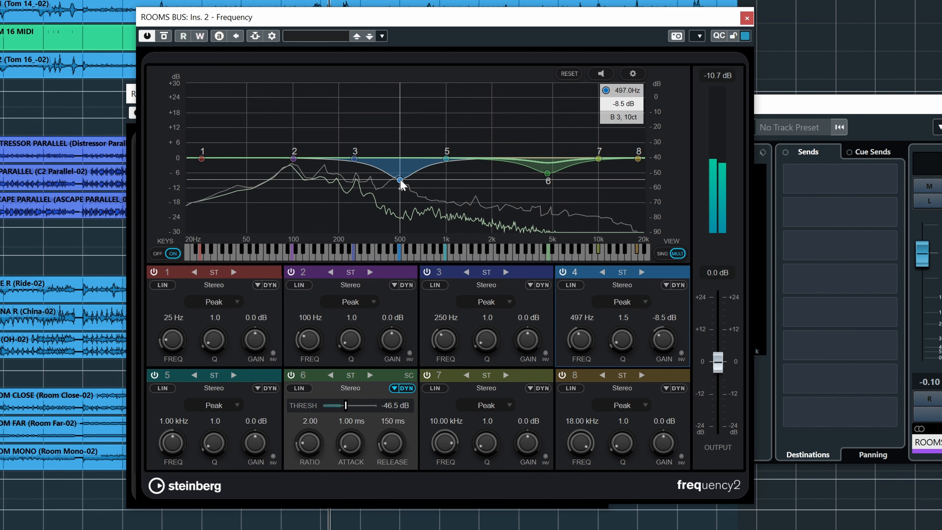
Close the plug-in windows and compare the rooms' sound with all ROOMS BUS inserts bypassed and active.
click(747, 18)
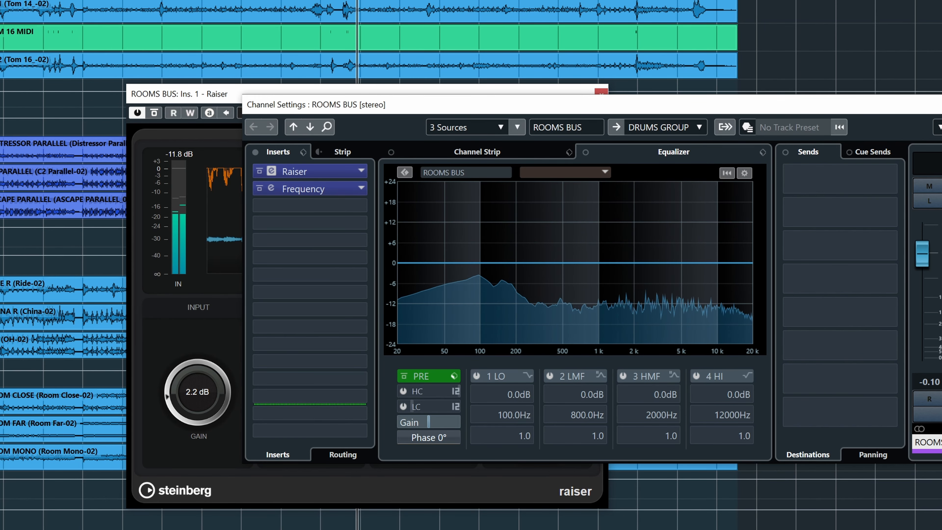
key(space)
click(171, 1)
click(543, 91)
click(601, 91)
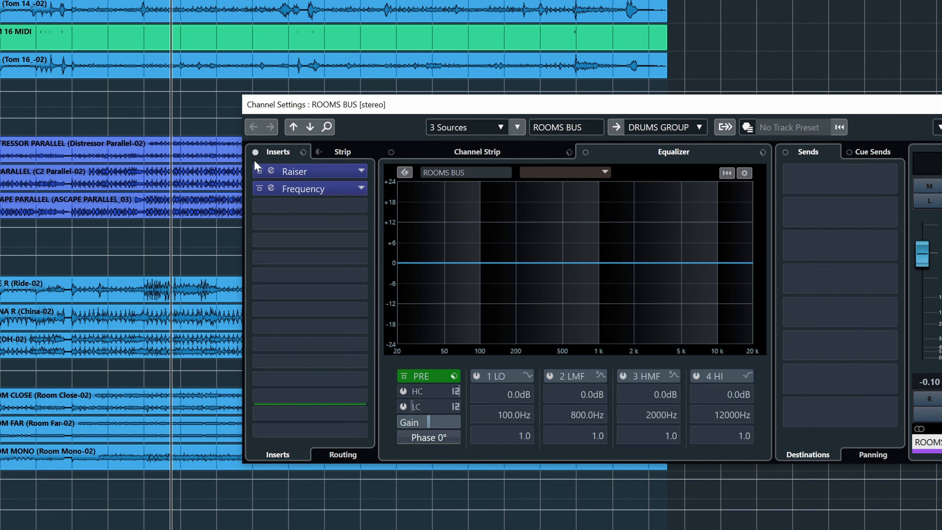
click(255, 153)
key(space)
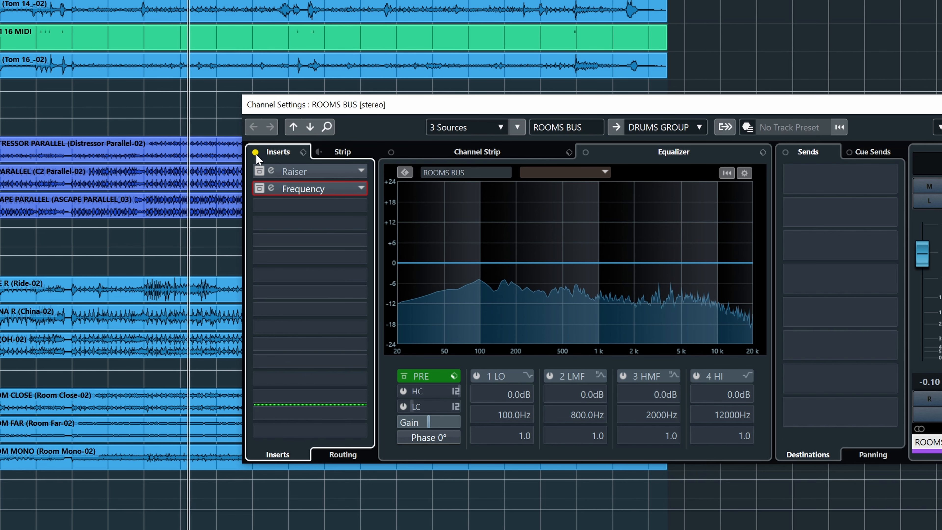
click(255, 152)
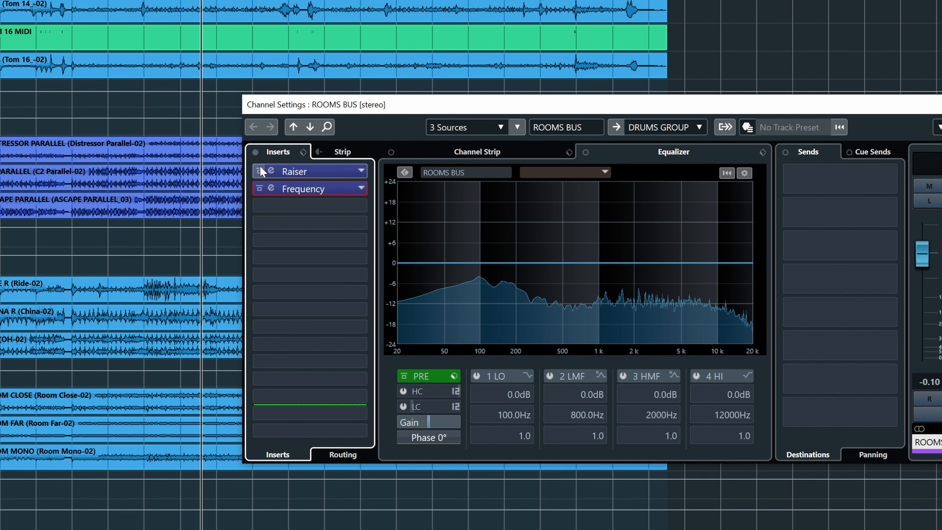
Slightly reduce the cut of Frequency's band 4, close the ROOMS BUS channel settings and clear the solo.
click(271, 187)
drag(400, 180, 399, 176)
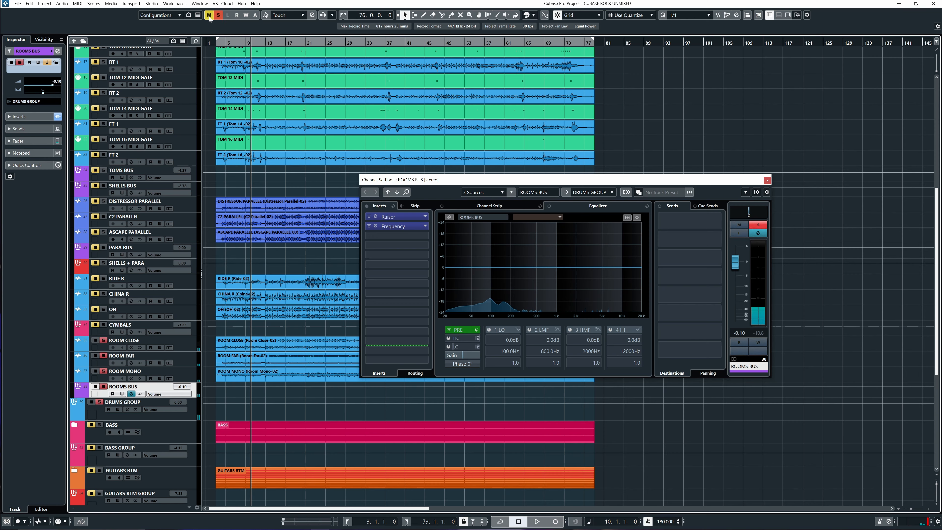
click(767, 180)
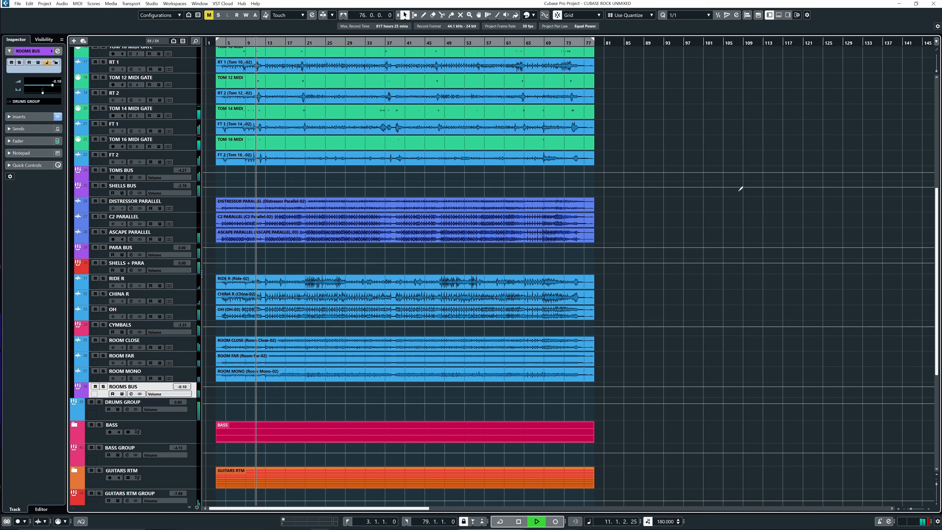
Set ROOMS BUS's volume to 0.00 and lower SHELLS BUS to -7.00 while the drum mix plays.
key(h)
key(h)
key(h)
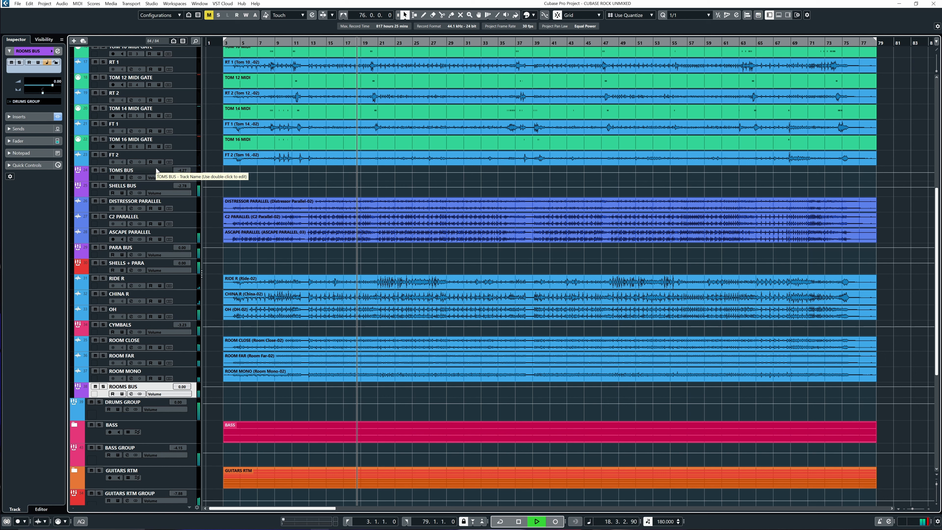
drag(178, 189, 176, 202)
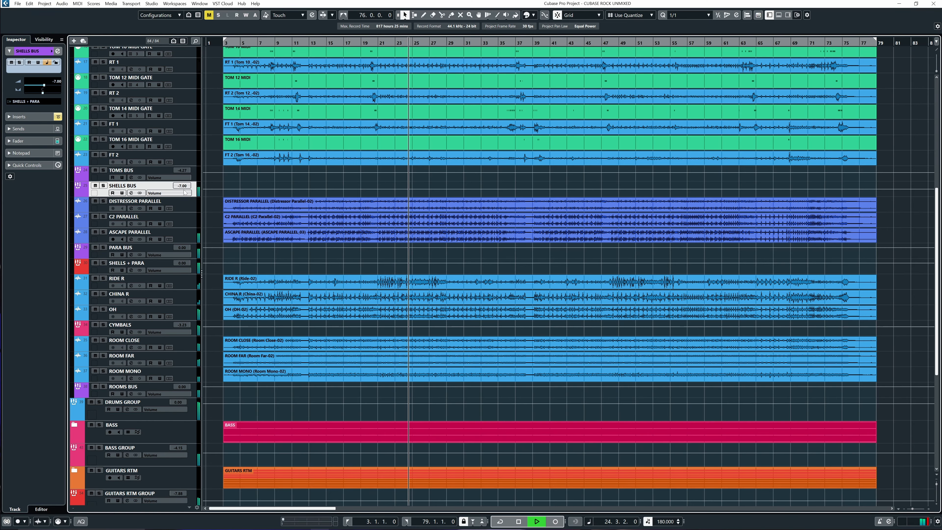
Lower SHELLS BUS to about -7.3, raise ASCAPE PARALLEL's volume to -5.92 and turn off its record enable.
drag(181, 189, 179, 197)
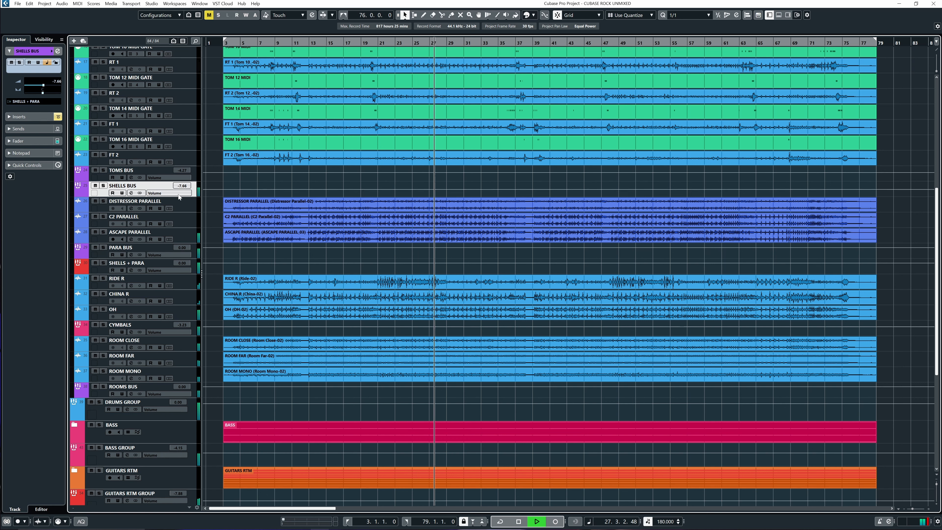
click(183, 238)
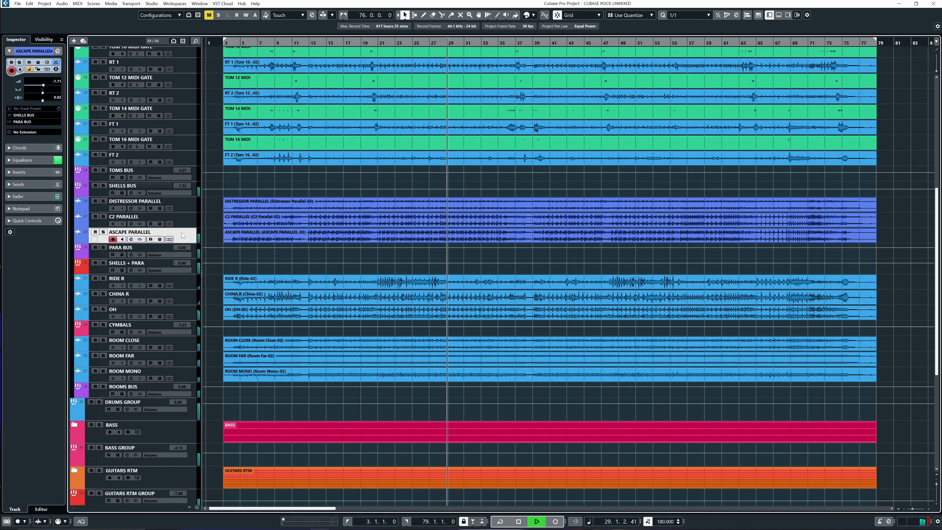
click(58, 51)
mouse_move(736, 281)
mouse_down()
mouse_move(736, 271)
mouse_move(737, 283)
mouse_up()
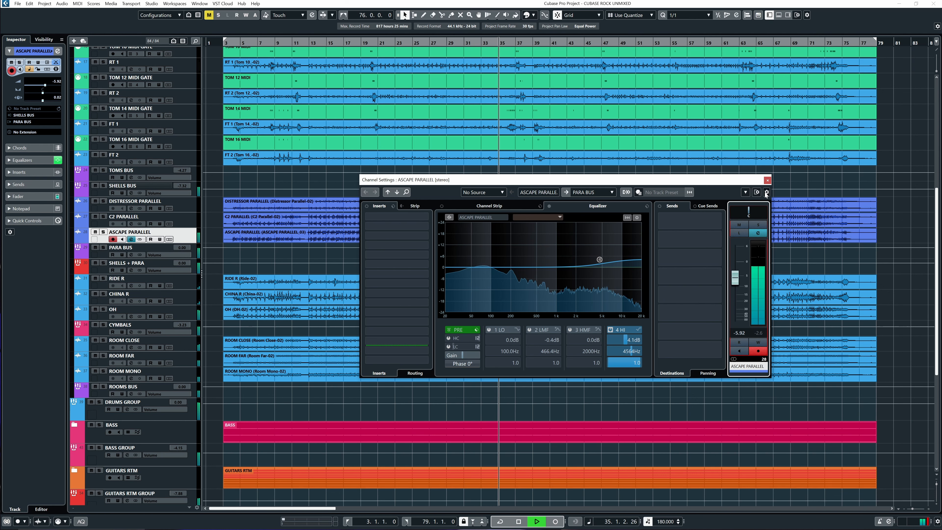
click(768, 180)
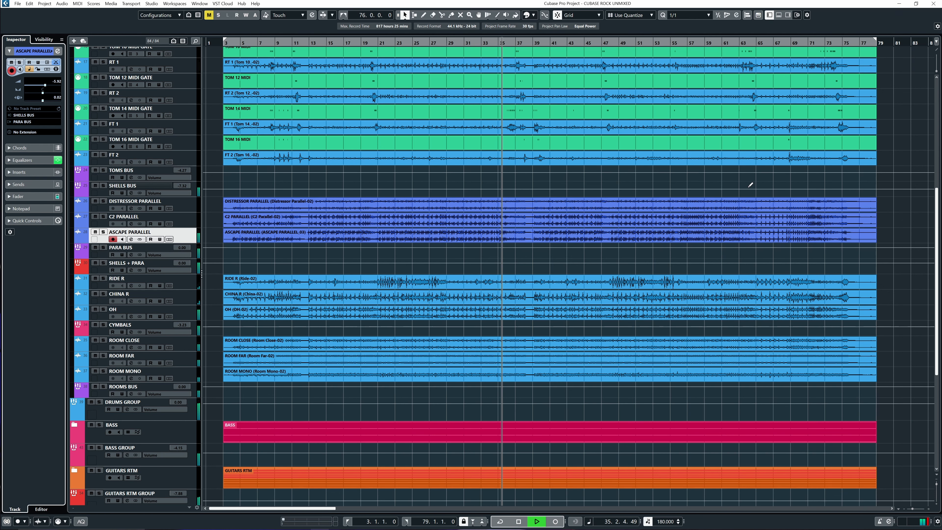
click(117, 239)
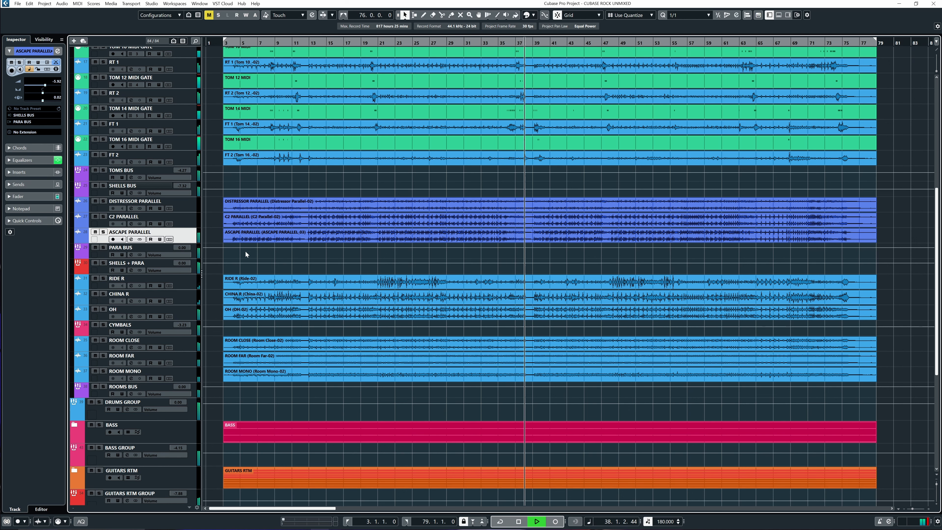
Solo the DRUMS folder to hear the drums alone, and return to the full mix.
key(g)
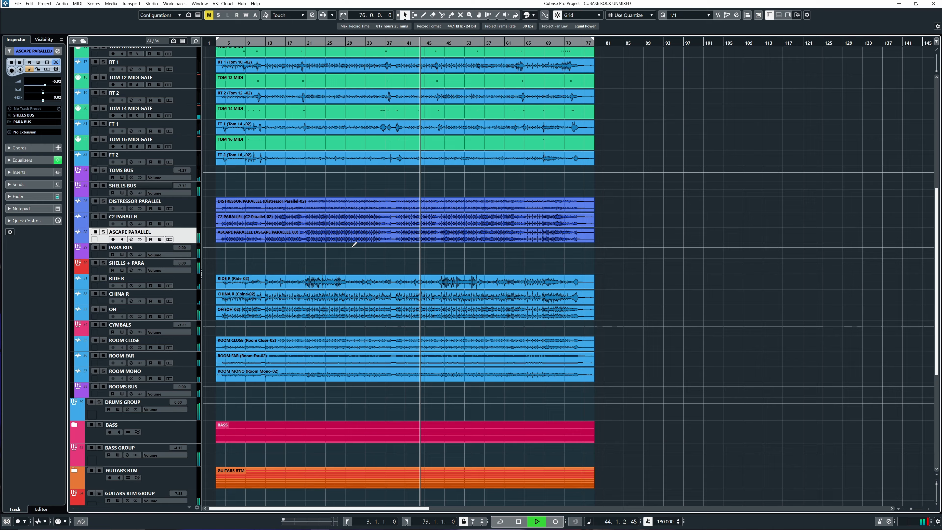
scroll(350, 290, up, 3)
scroll(349, 292, up, 5)
click(104, 51)
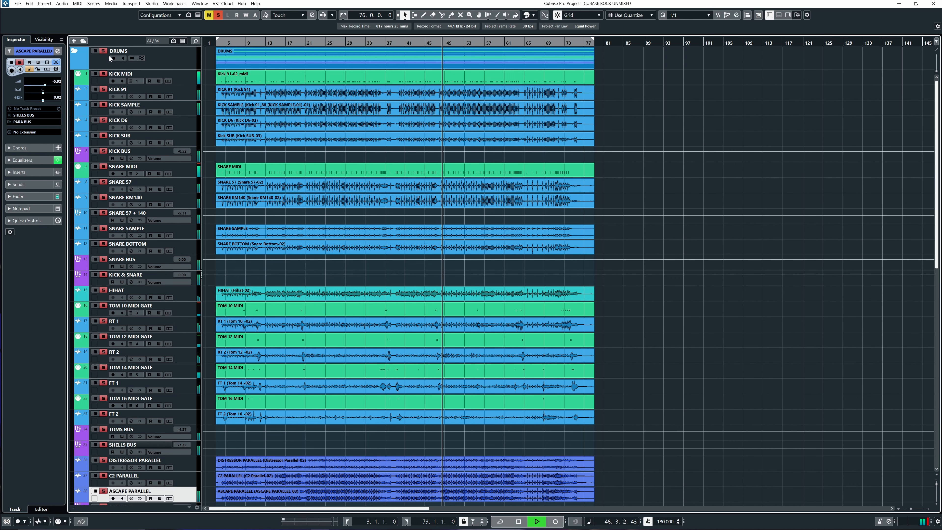
click(103, 51)
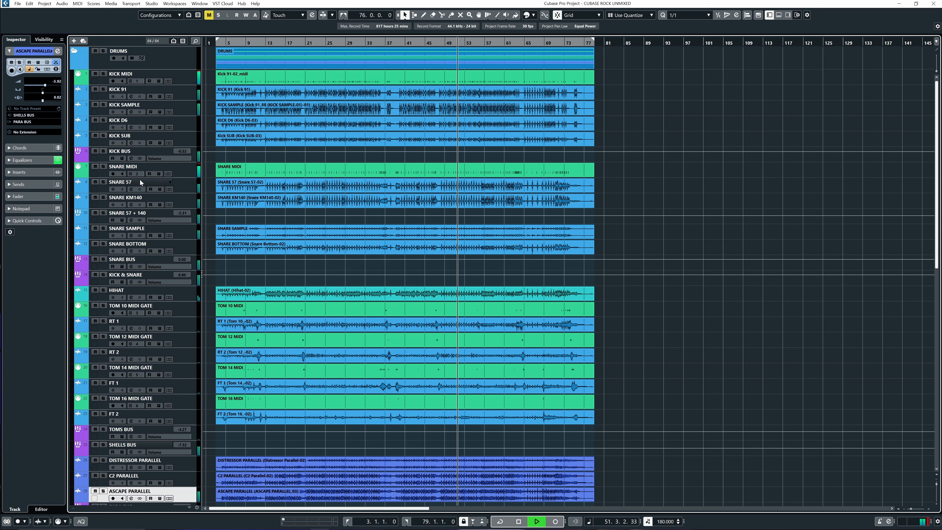
Boost KICK BUS's channel EQ band 4 by 3.9 dB at 4745 Hz and close its channel settings.
click(105, 159)
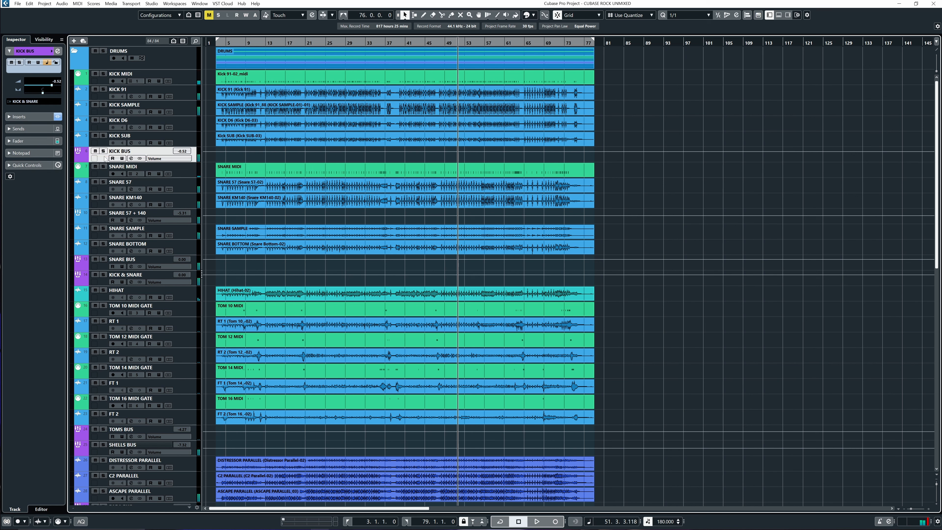
click(58, 51)
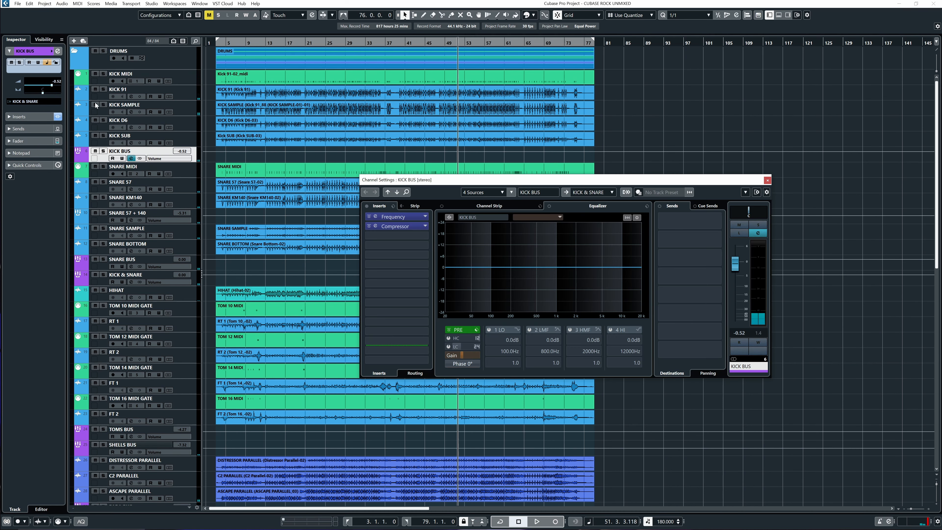
key(space)
drag(623, 267, 602, 262)
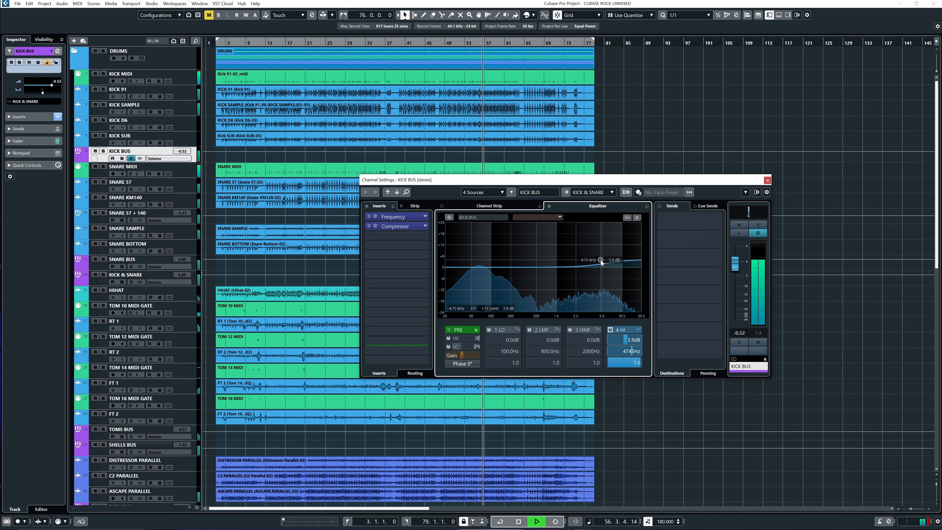
click(767, 180)
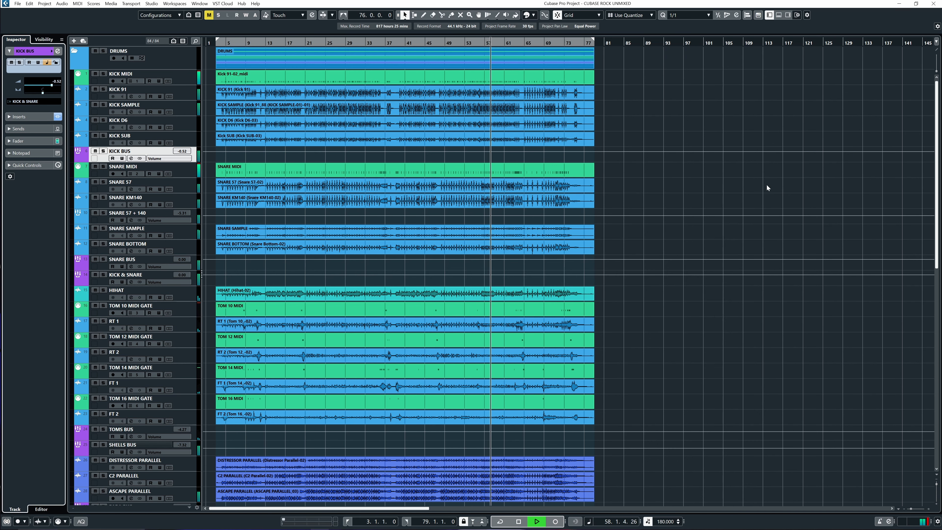
Raise the output of ROOMS BUS's Frequency EQ to about 1 dB during playback and close its windows.
scroll(642, 315, down, 3)
scroll(643, 315, down, 5)
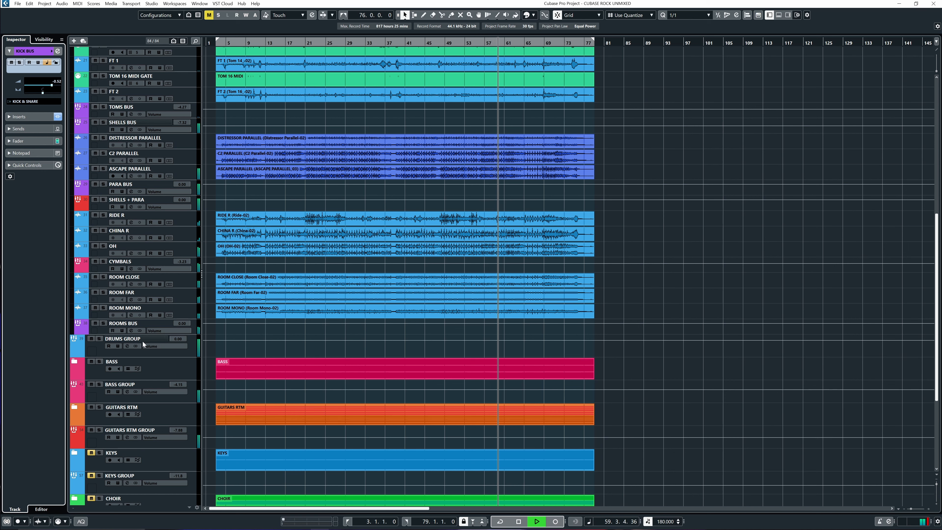
click(105, 330)
click(57, 51)
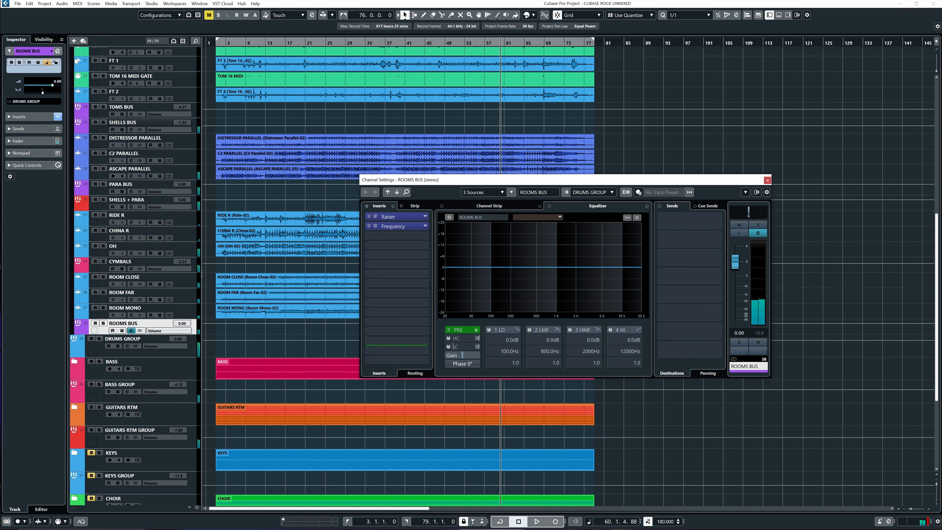
key(space)
click(377, 226)
key(space)
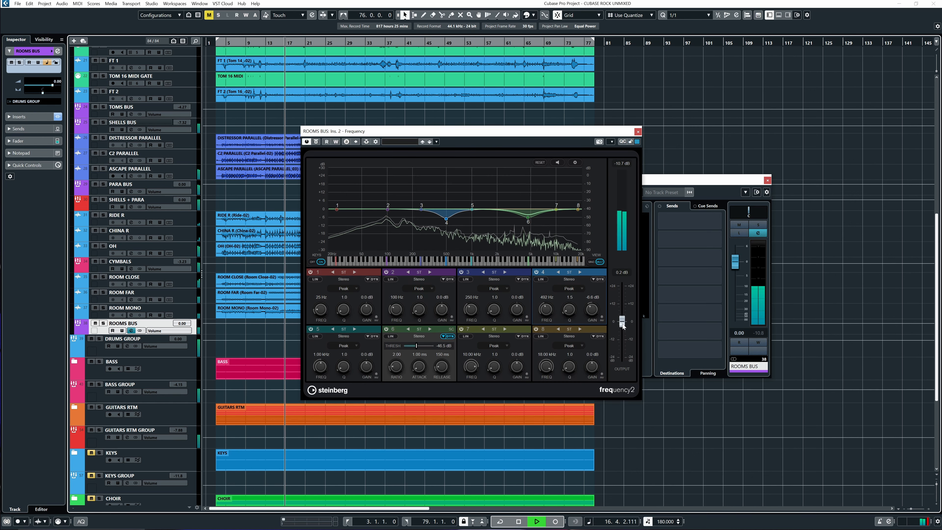
drag(623, 326, 622, 325)
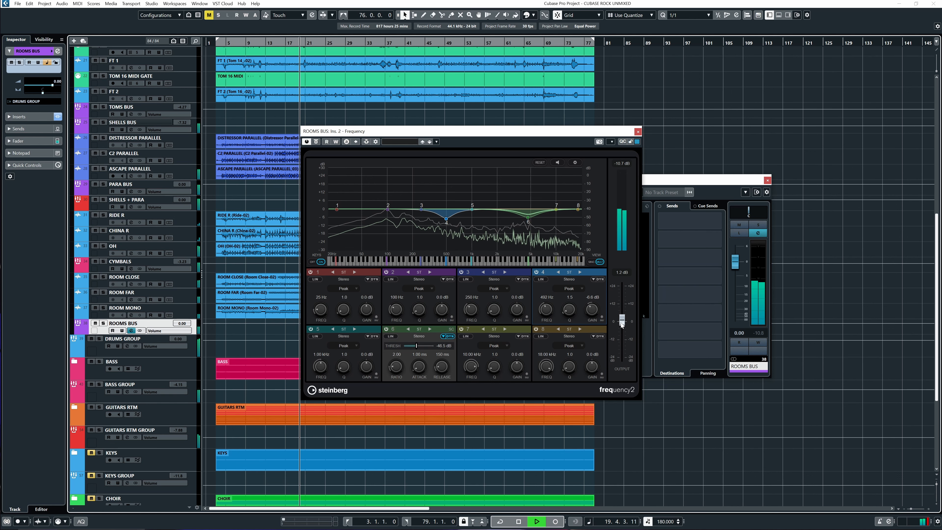
click(638, 131)
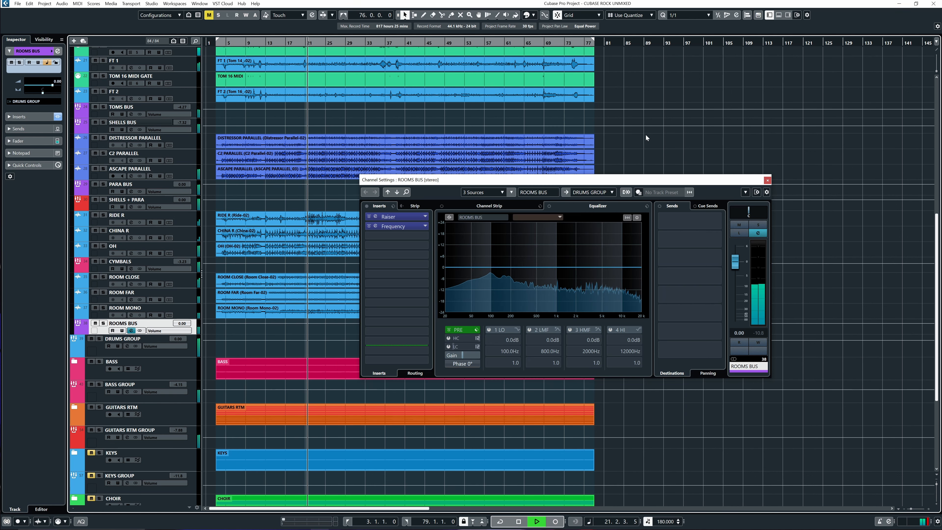
click(767, 180)
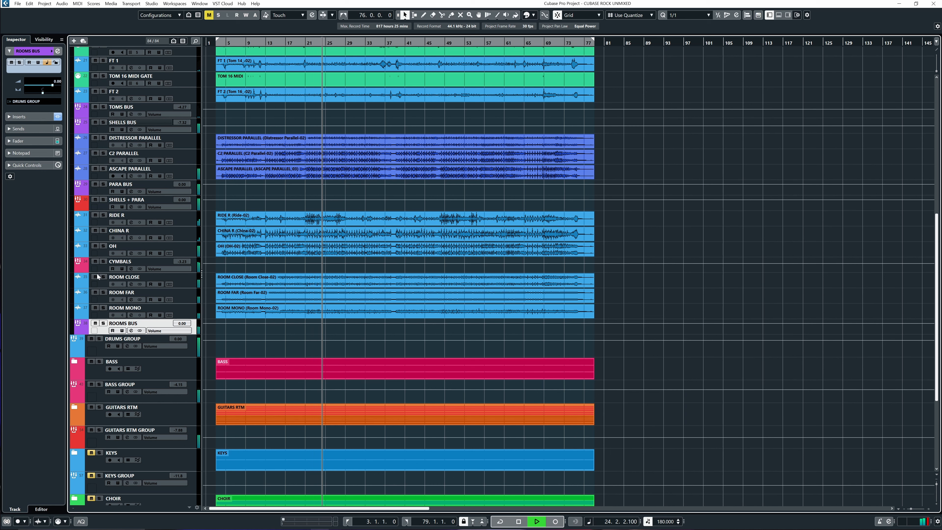
Solo ASCAPE PARALLEL, boost its EQ band 4 by 5.5 dB at 2297 Hz, and clear its solo and record enable.
click(105, 168)
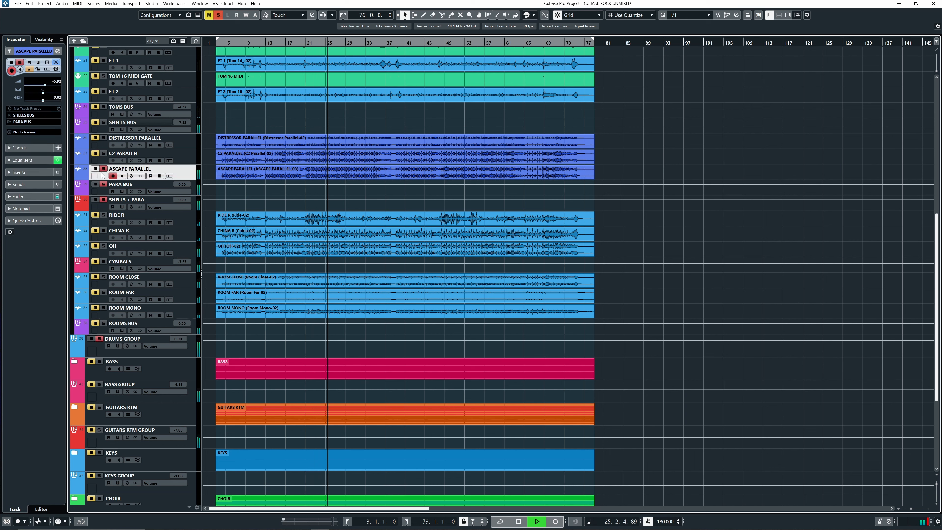
click(59, 51)
mouse_move(593, 255)
mouse_down()
mouse_move(584, 249)
mouse_move(580, 259)
mouse_up()
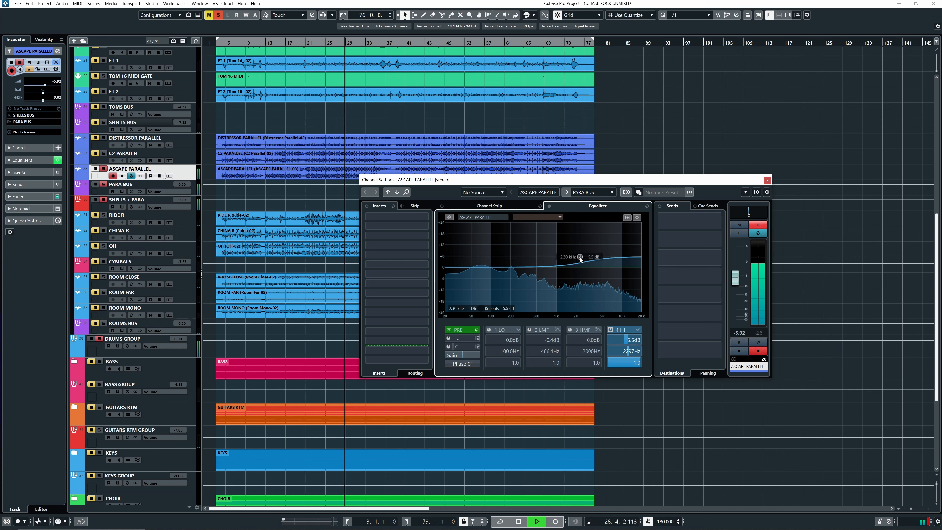
click(104, 169)
click(114, 175)
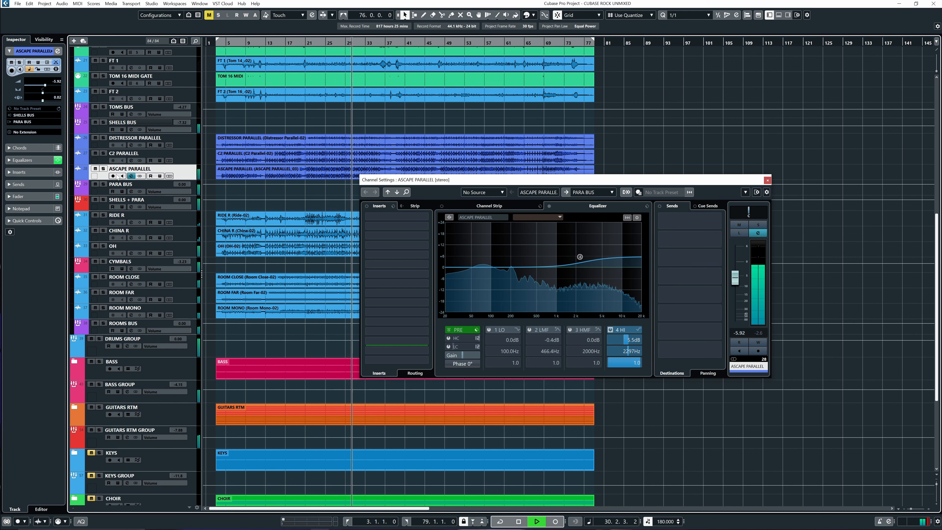
Lower ASCAPE PARALLEL's volume to -6.72, bring SHELLS BUS down slightly and close the channel settings.
drag(735, 282, 735, 290)
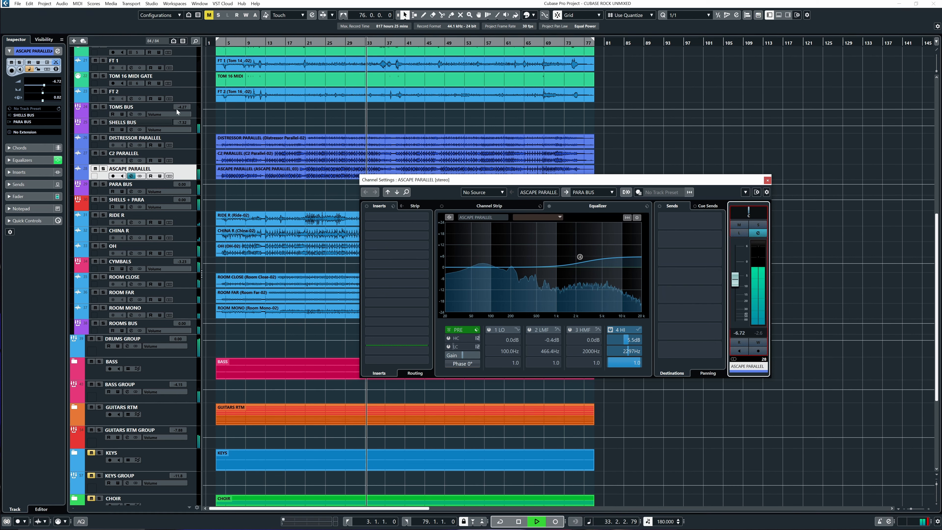
drag(181, 124, 180, 128)
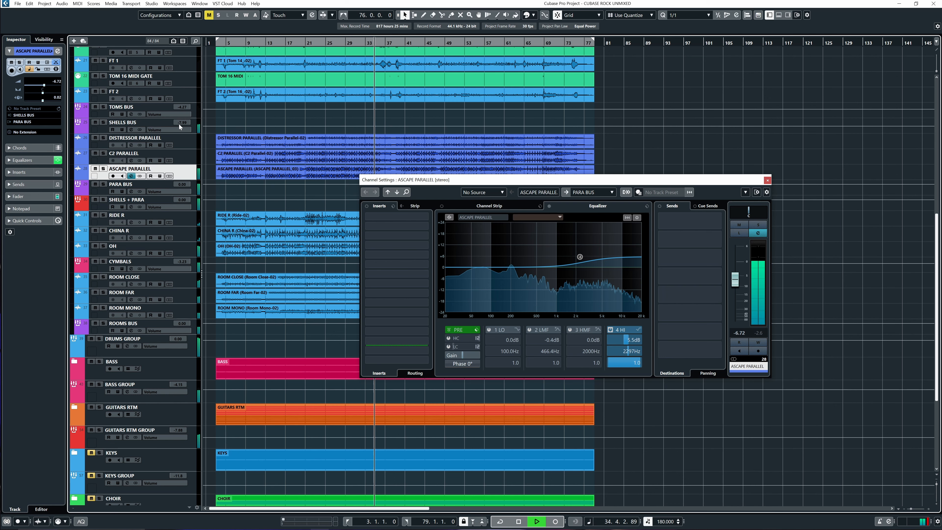
click(767, 181)
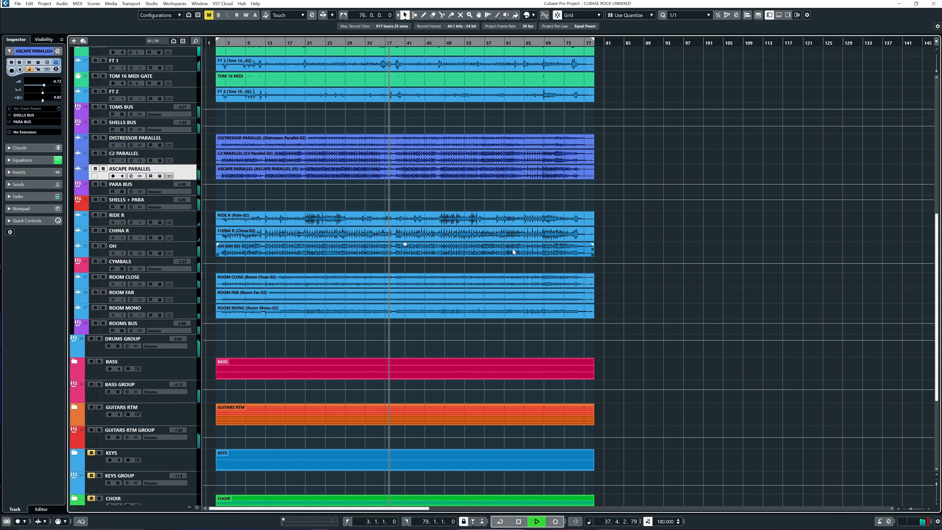
Play the mix again from the start of the song to check the drum balance.
scroll(526, 320, down, 1)
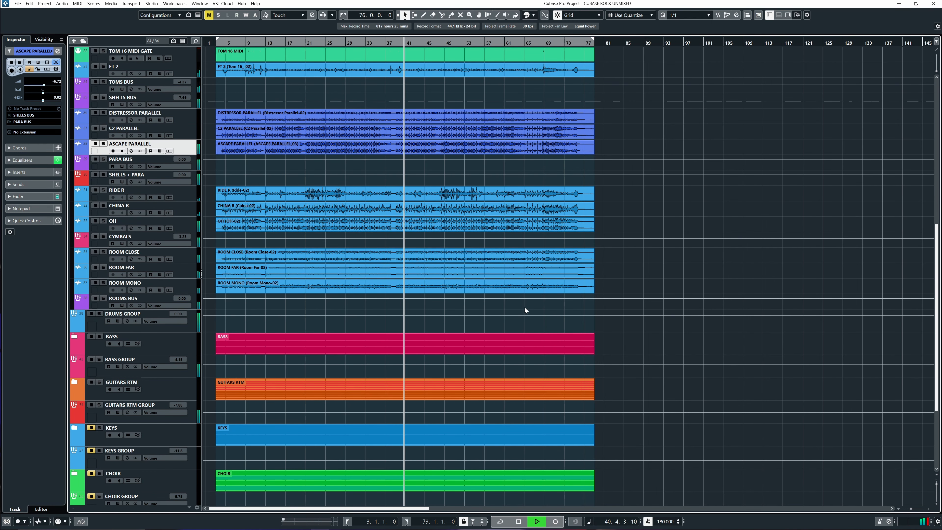
click(217, 44)
key(h)
key(h)
key(h)
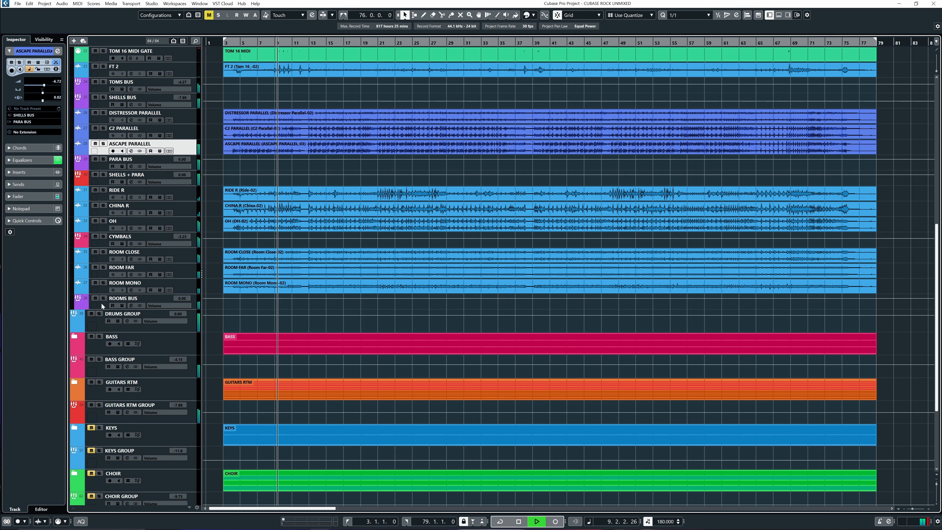
Solo ROOMS BUS and reduce its Frequency band 4 cut to -2.4 dB at 492 Hz while playing from bar 8.
click(103, 301)
key(space)
click(262, 44)
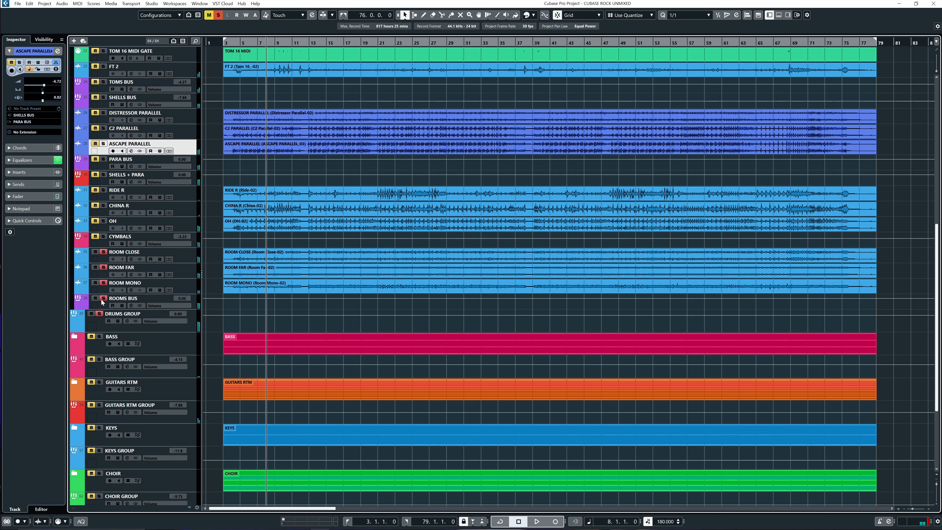
click(103, 305)
click(57, 51)
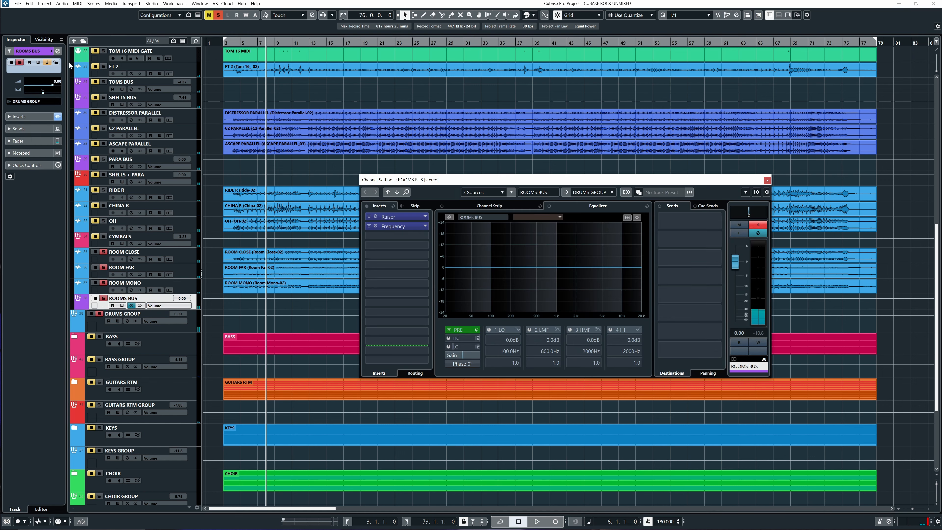
click(377, 227)
drag(379, 232, 447, 216)
key(space)
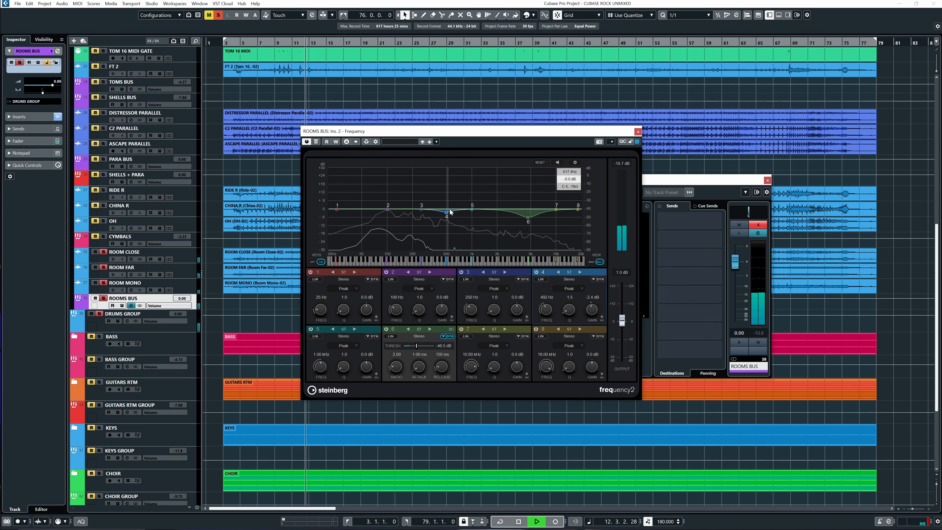
click(637, 131)
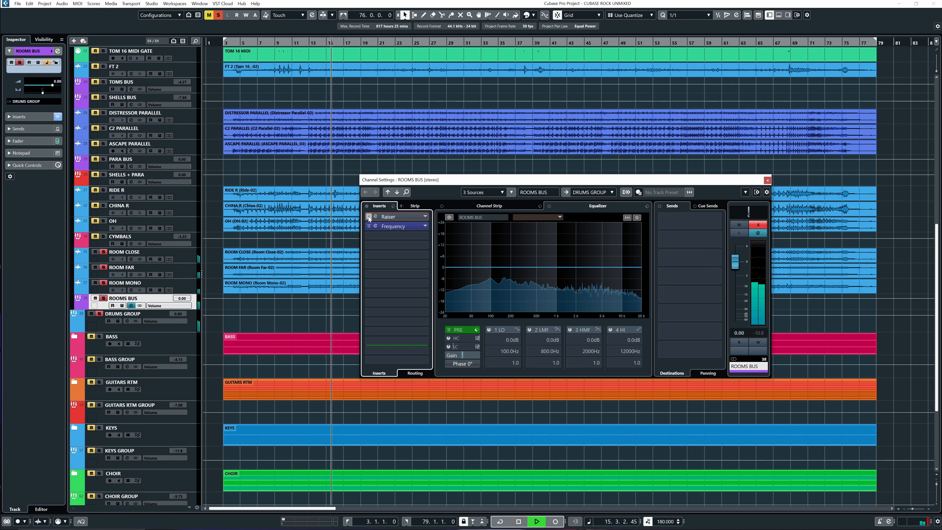
Check ROOMS BUS's Raiser with bypass, set its release time to 1.7 ms, clear the solo and close its windows.
click(378, 219)
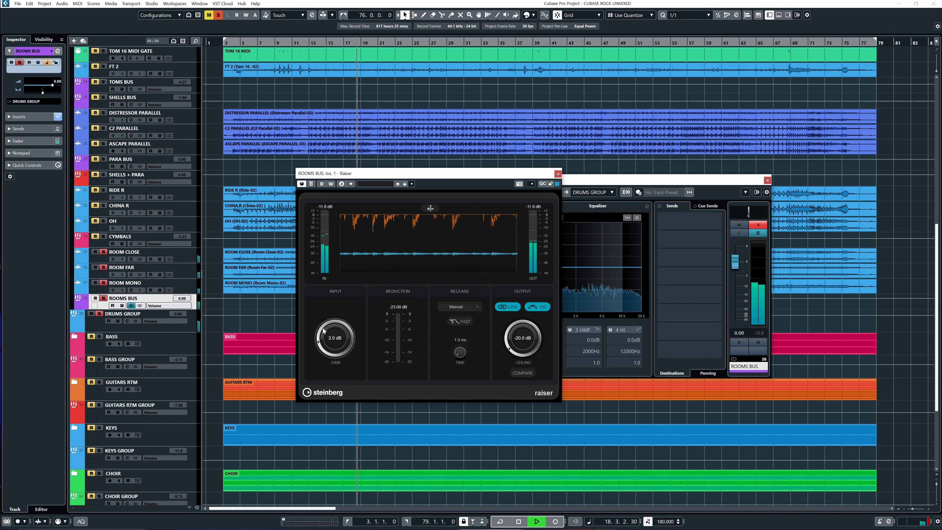
click(312, 184)
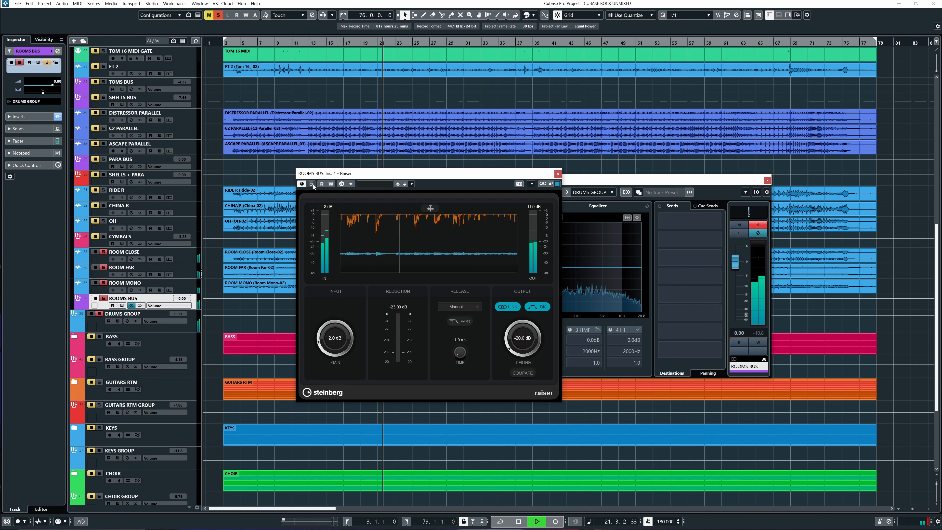
scroll(458, 346, up, 1)
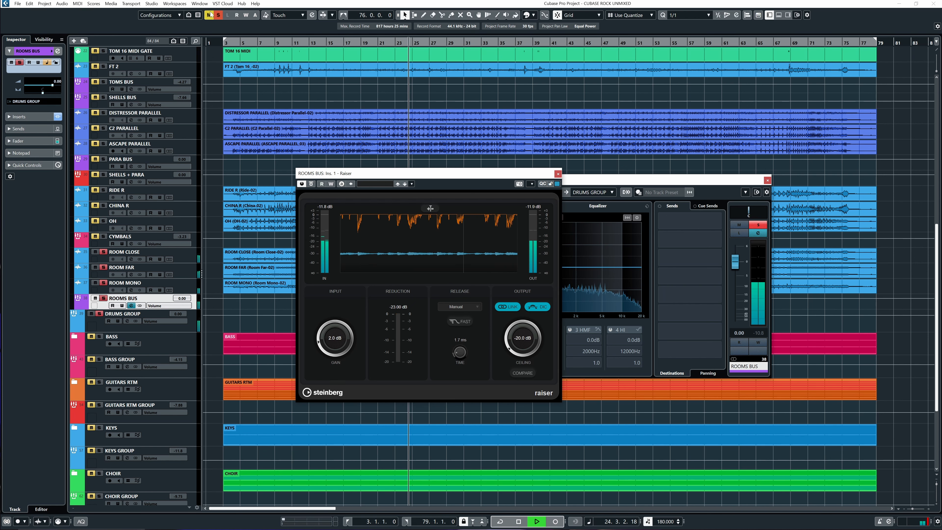
click(218, 15)
click(558, 174)
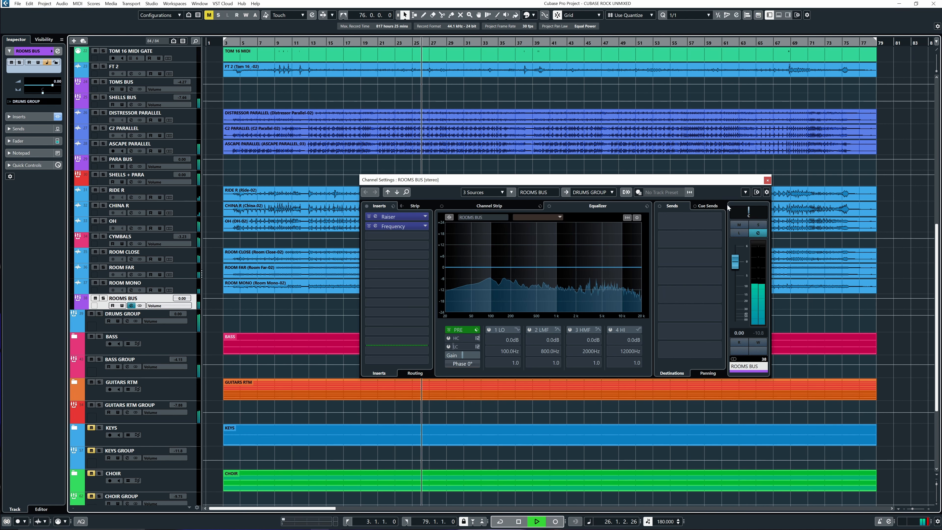
click(767, 180)
scroll(395, 286, up, 5)
scroll(395, 232, up, 1)
scroll(326, 269, down, 6)
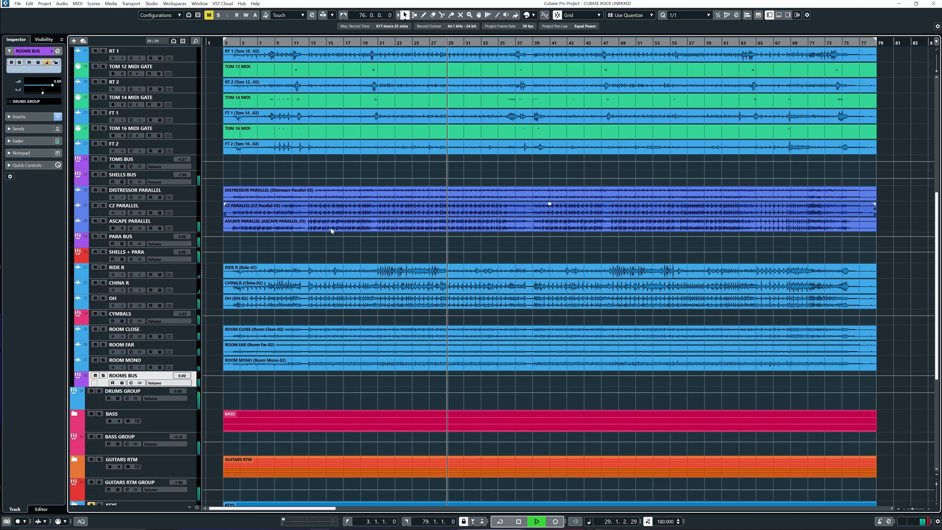
Lower the SNARE BUS volume below 0.00 while the mix keeps playing.
scroll(339, 232, down, 2)
scroll(330, 236, up, 5)
scroll(336, 260, up, 2)
mouse_move(96, 105)
mouse_down()
mouse_move(95, 182)
mouse_move(95, 105)
mouse_up()
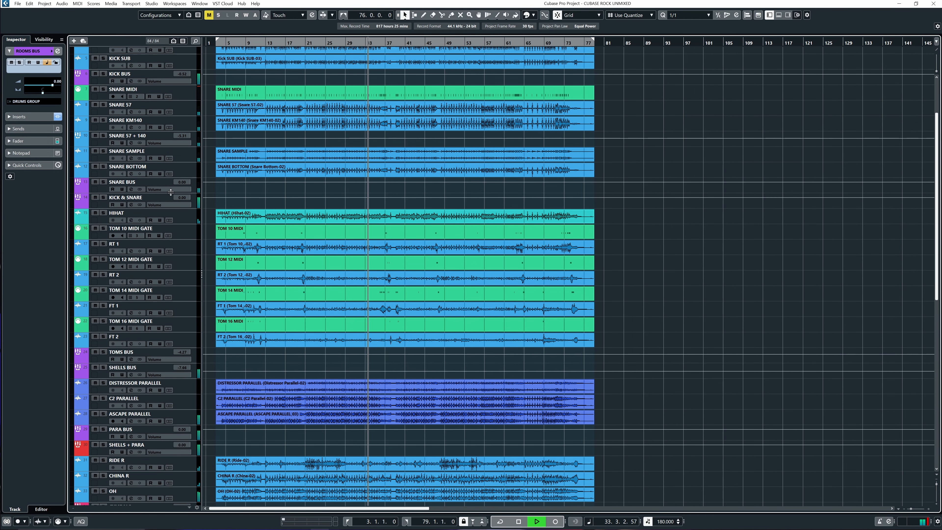
drag(175, 182, 175, 192)
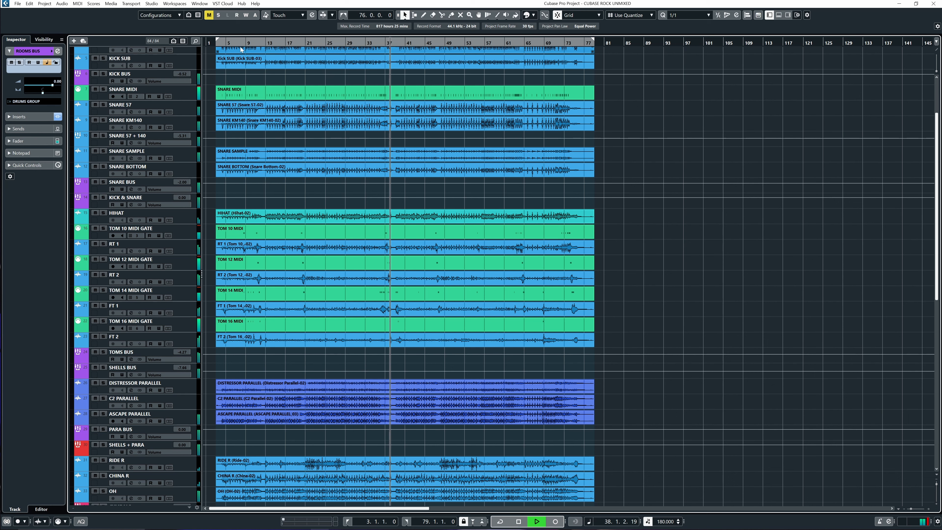
Replay the mix from around bar 9 and fine-tune the SNARE BUS volume against the other drums.
drag(251, 43, 249, 52)
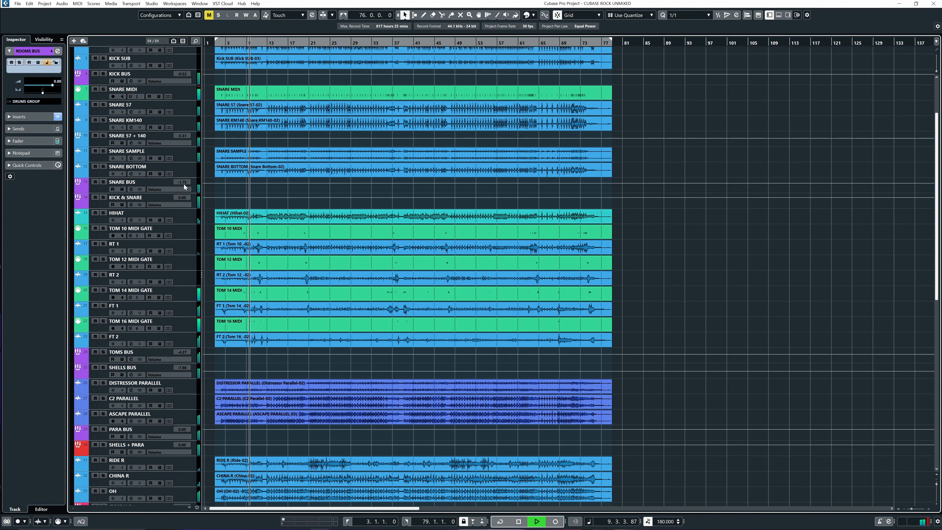
drag(95, 104, 95, 182)
click(95, 182)
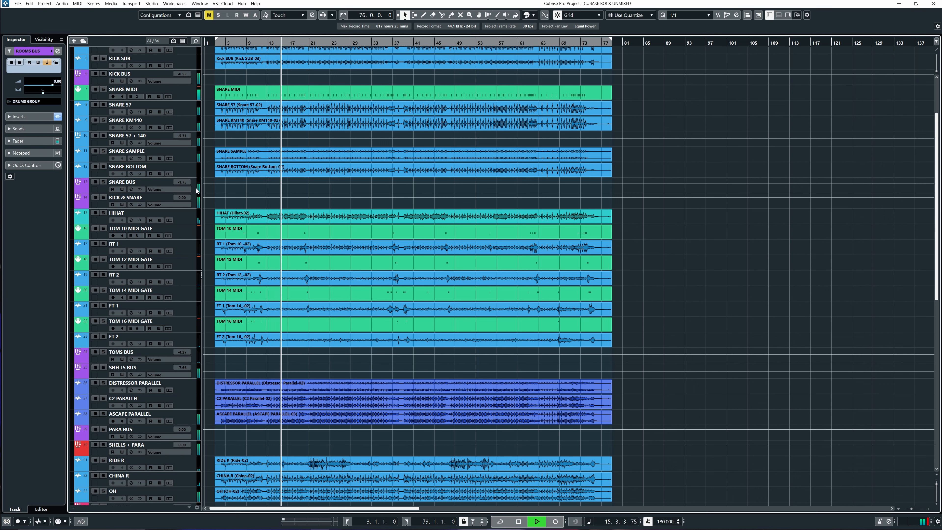
drag(95, 105, 96, 182)
click(95, 182)
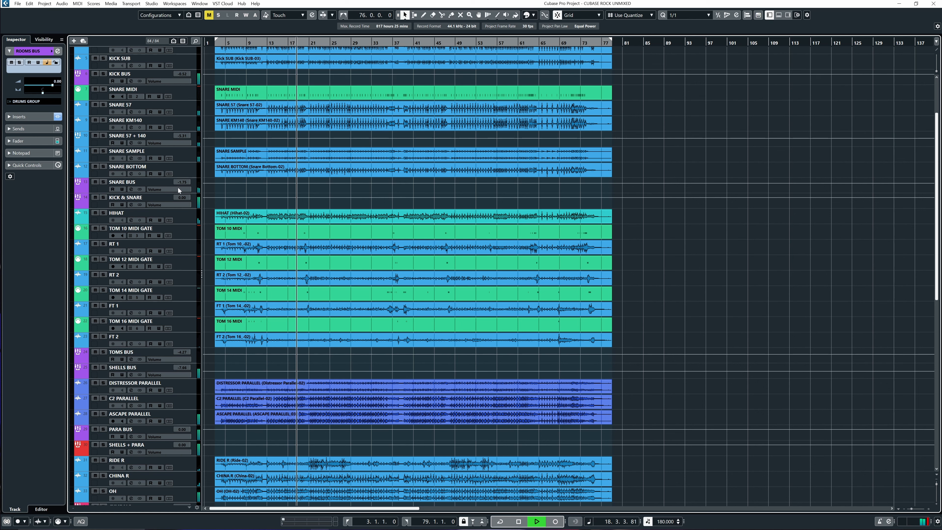
scroll(176, 181, down, 1)
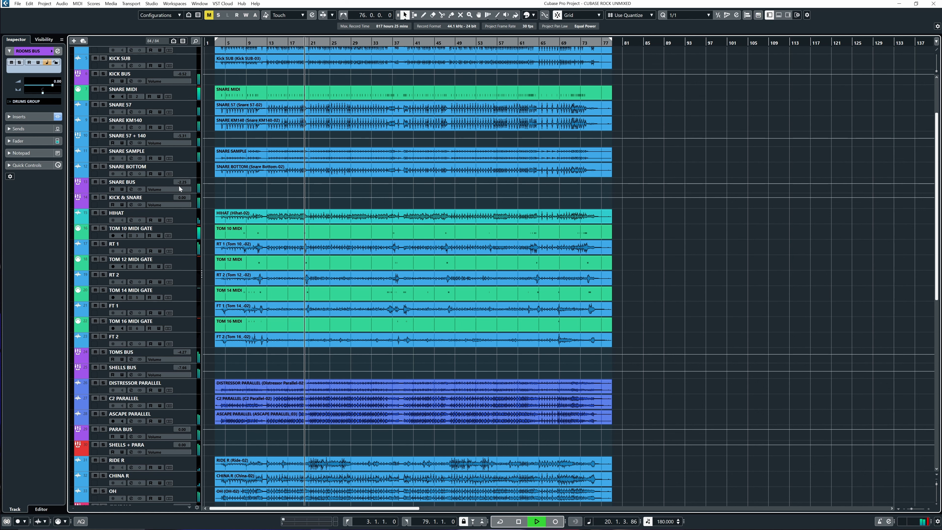